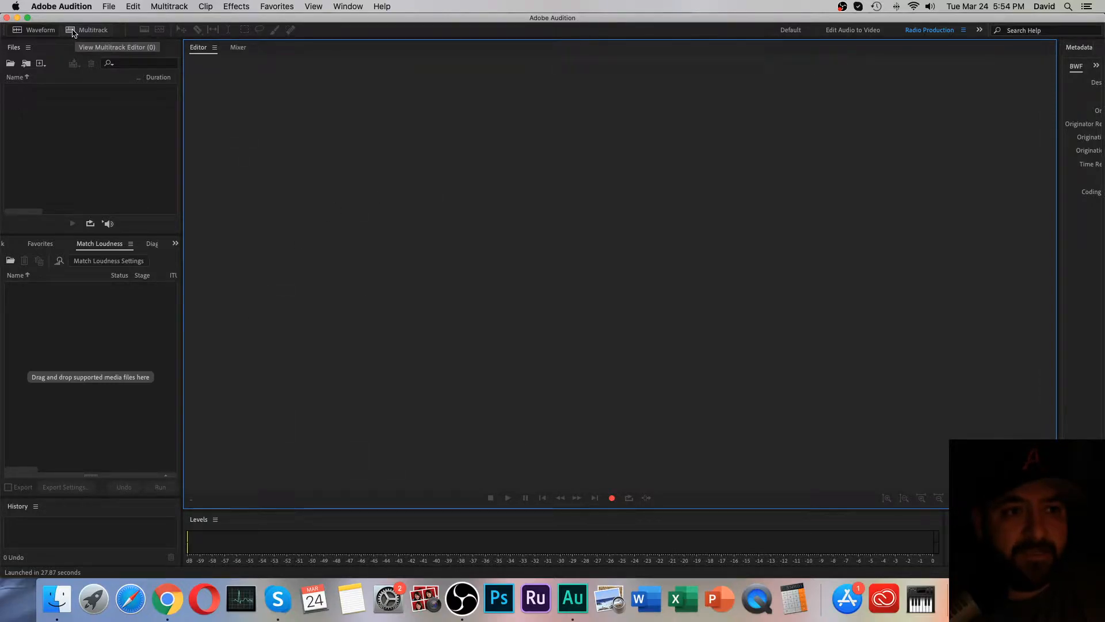
pyautogui.click(73, 33)
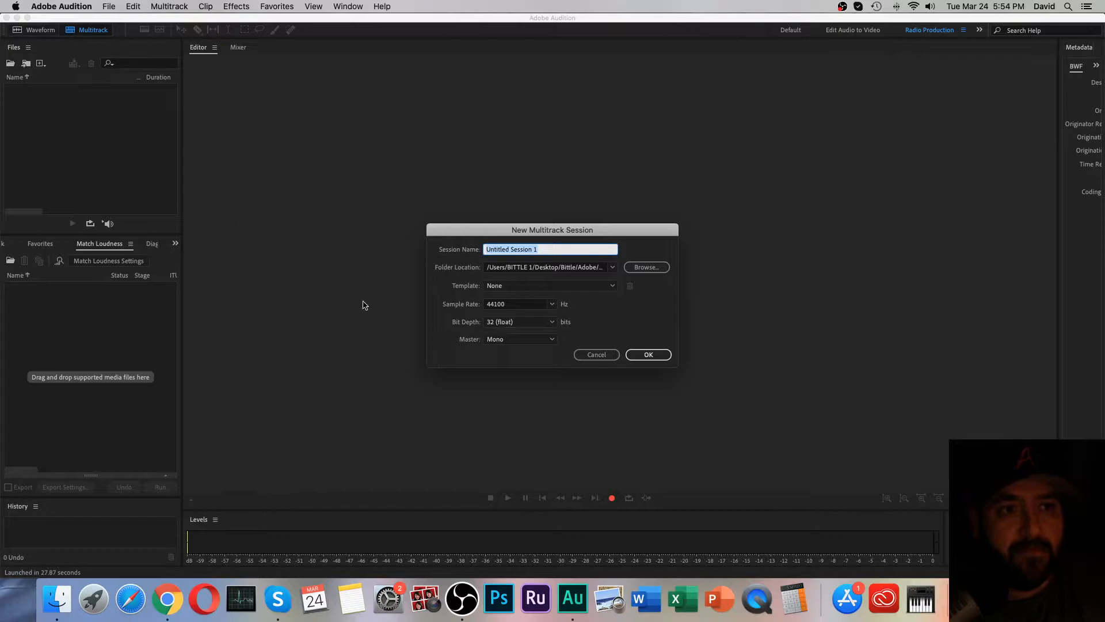
pyautogui.click(597, 354)
pyautogui.click(102, 6)
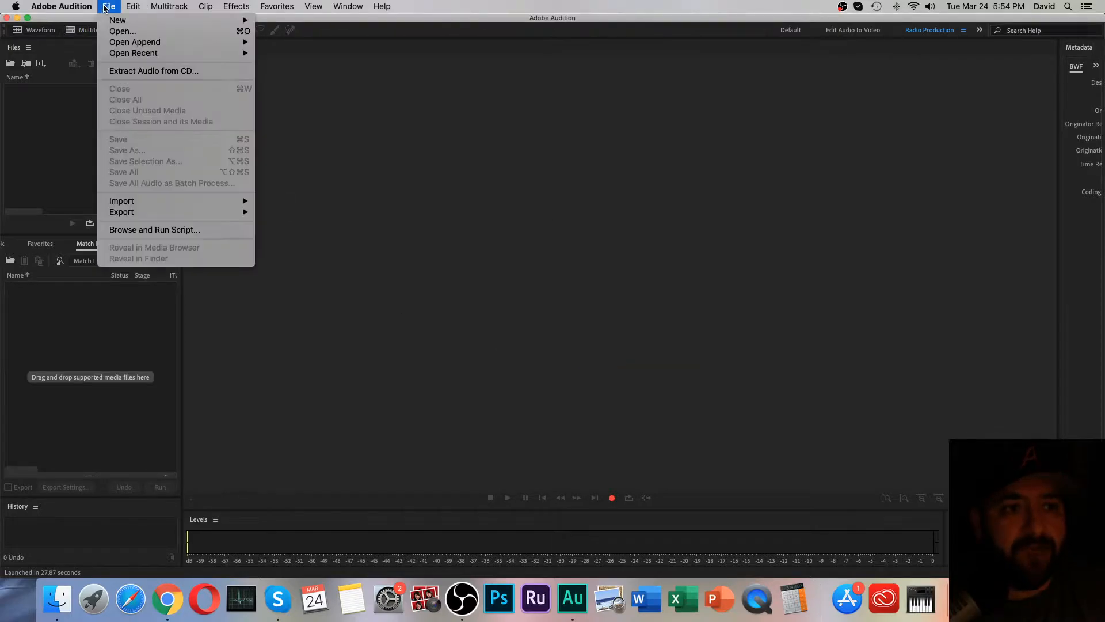
pyautogui.moveTo(236, 23)
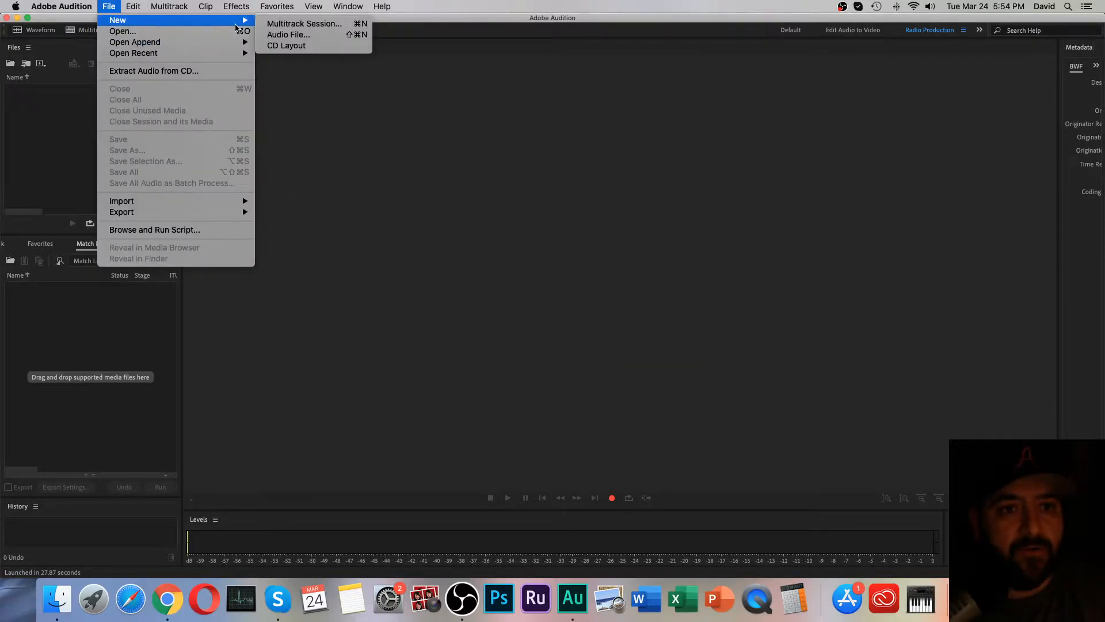
pyautogui.click(320, 25)
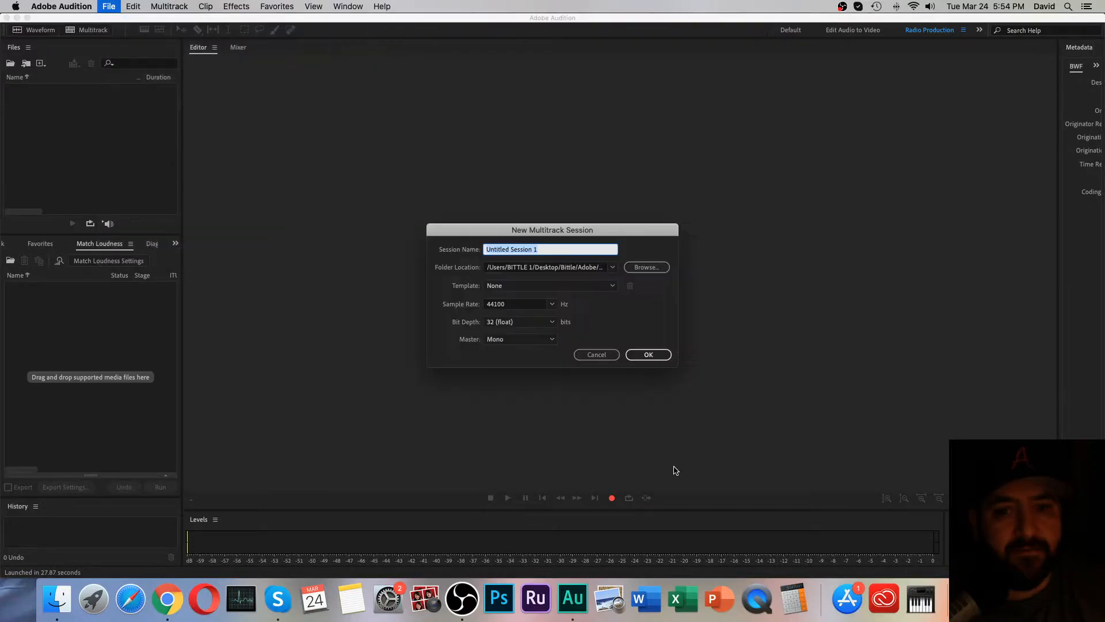
pyautogui.click(598, 357)
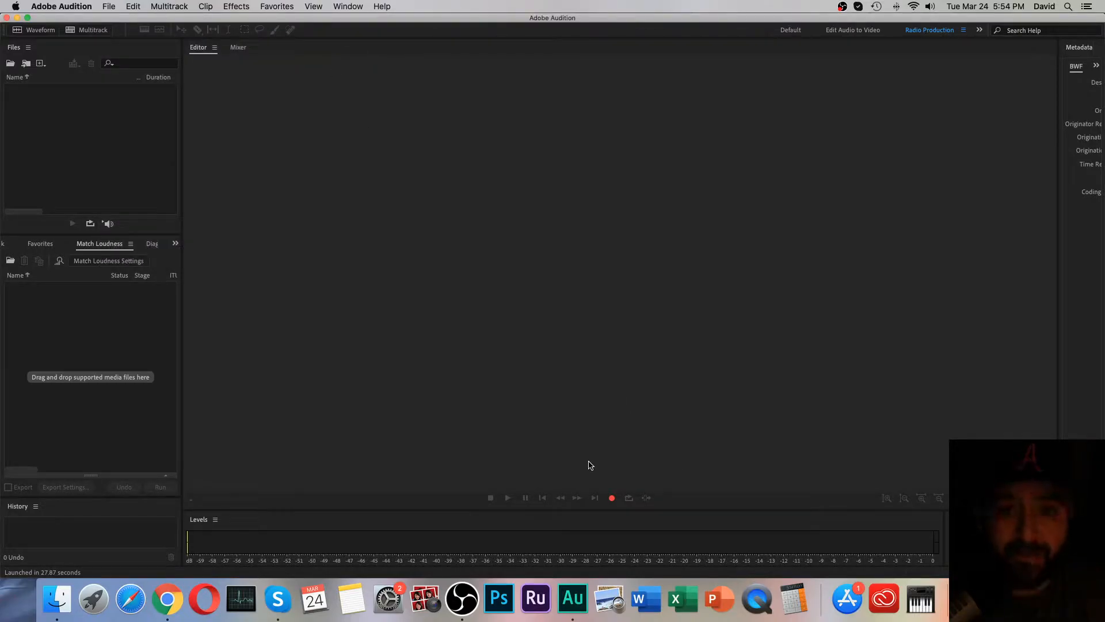
# - Start a new multitrack session and name it New Test Session
pyautogui.press('super+n')
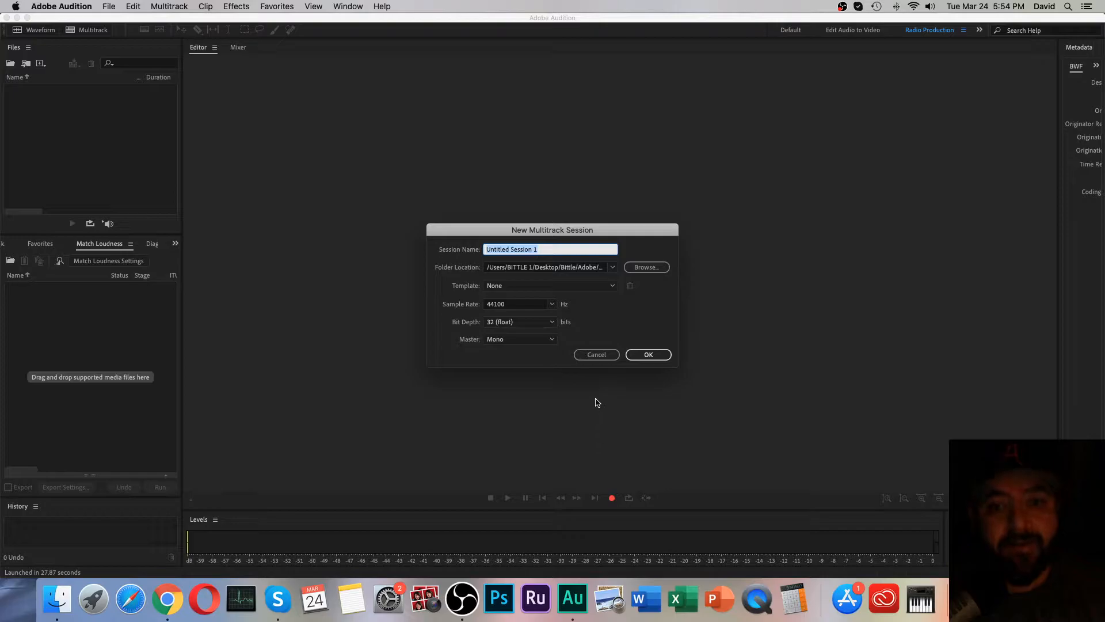
pyautogui.click(597, 355)
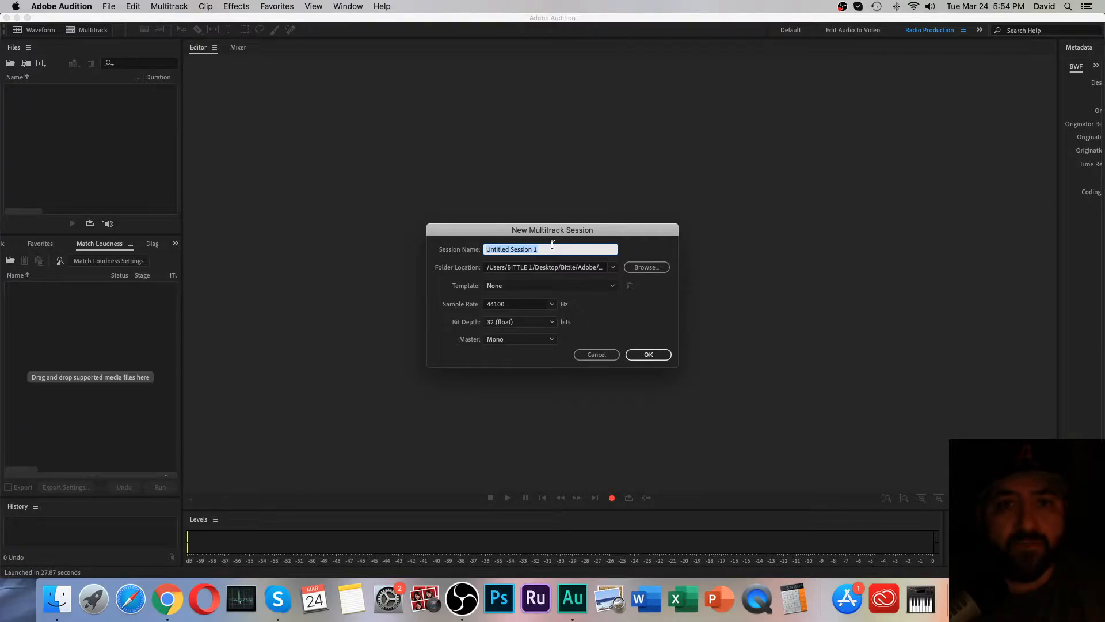
pyautogui.write('New Test Session')
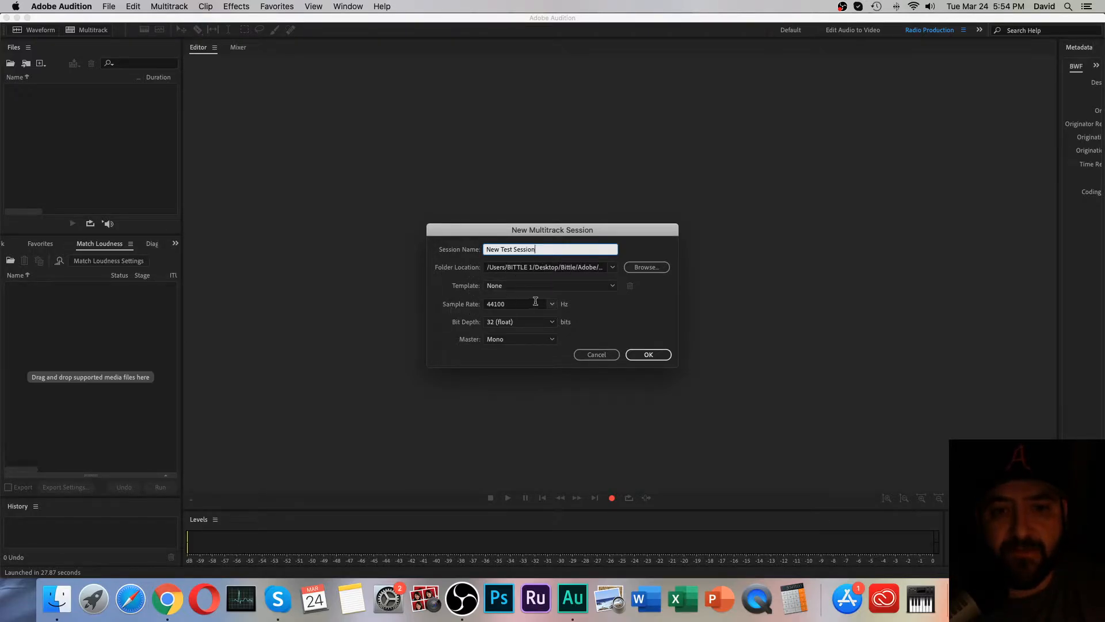
# - Set the new session's sample rate to 44100 Hz and its bit depth to 32 (float)
pyautogui.click(553, 305)
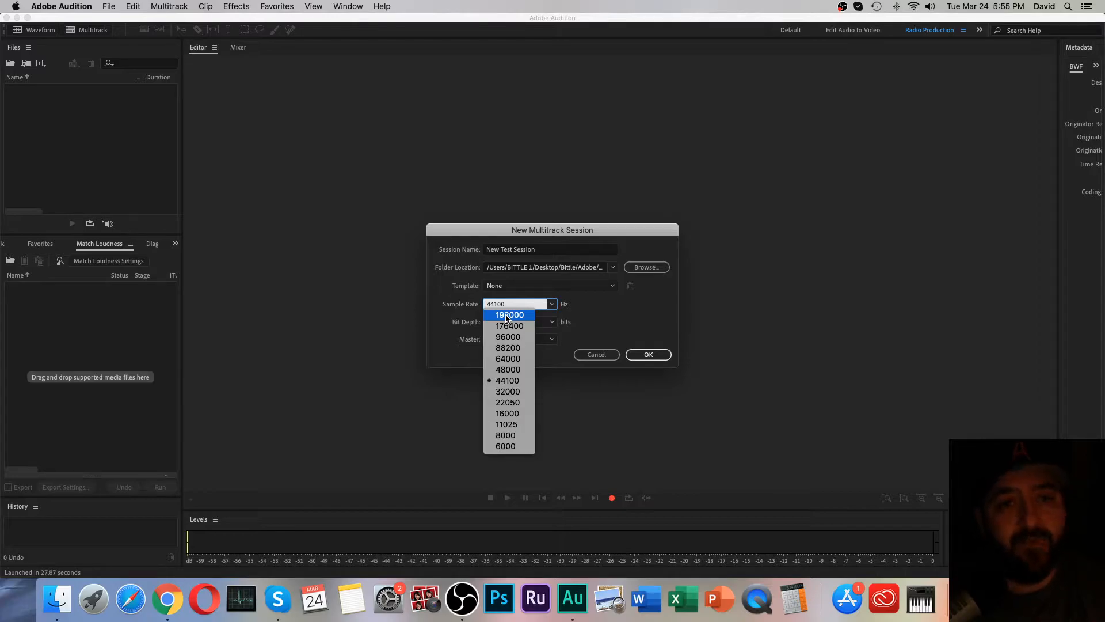
pyautogui.click(507, 381)
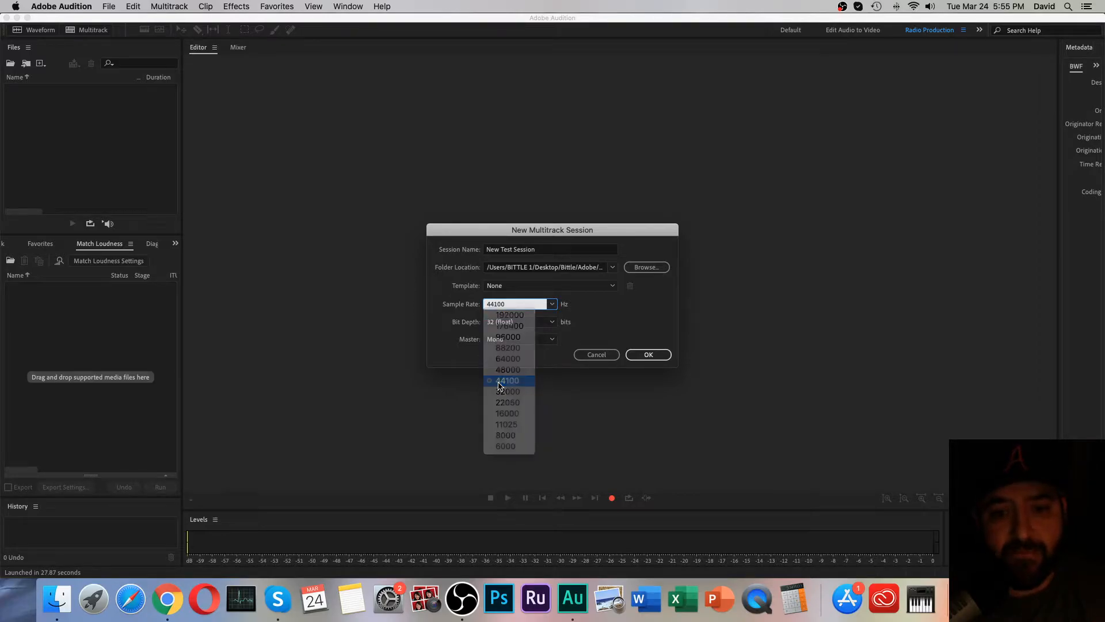
pyautogui.click(552, 321)
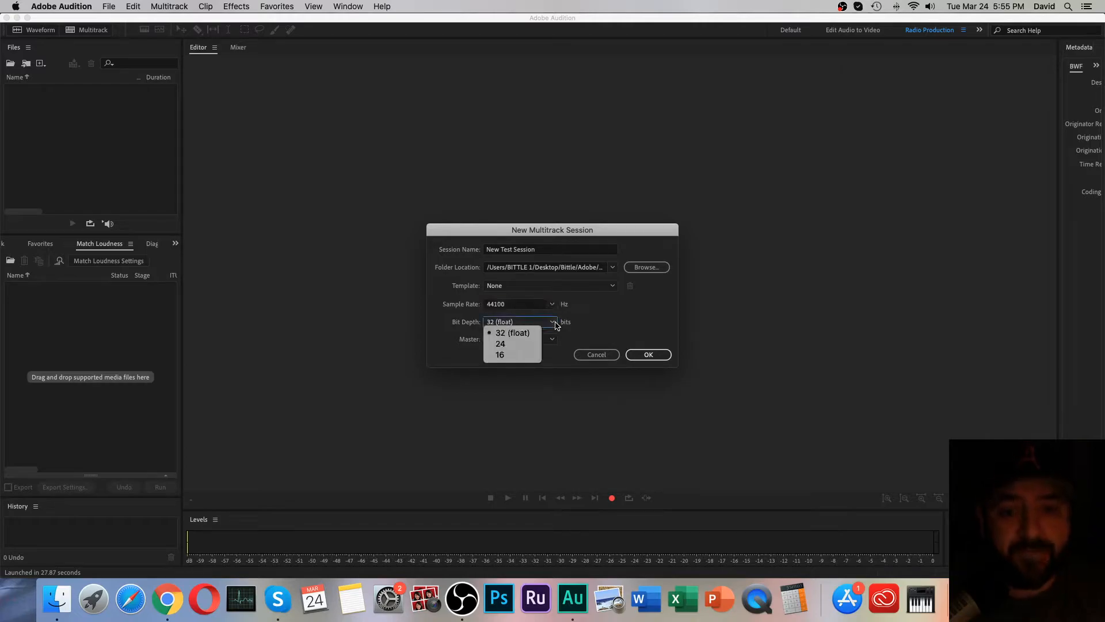
pyautogui.click(507, 334)
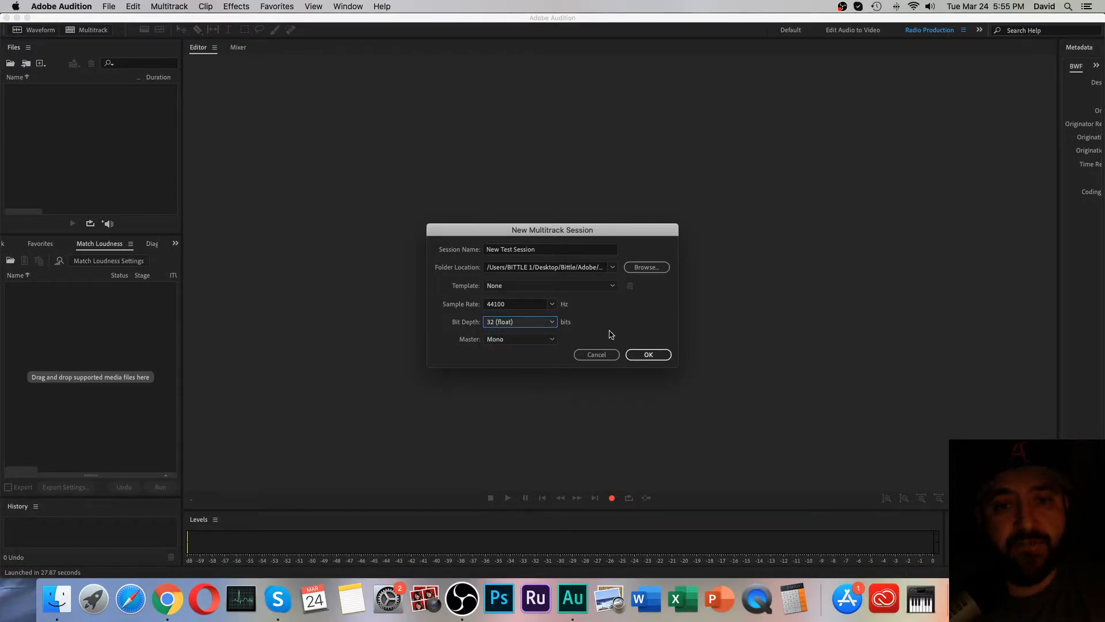
pyautogui.click(552, 322)
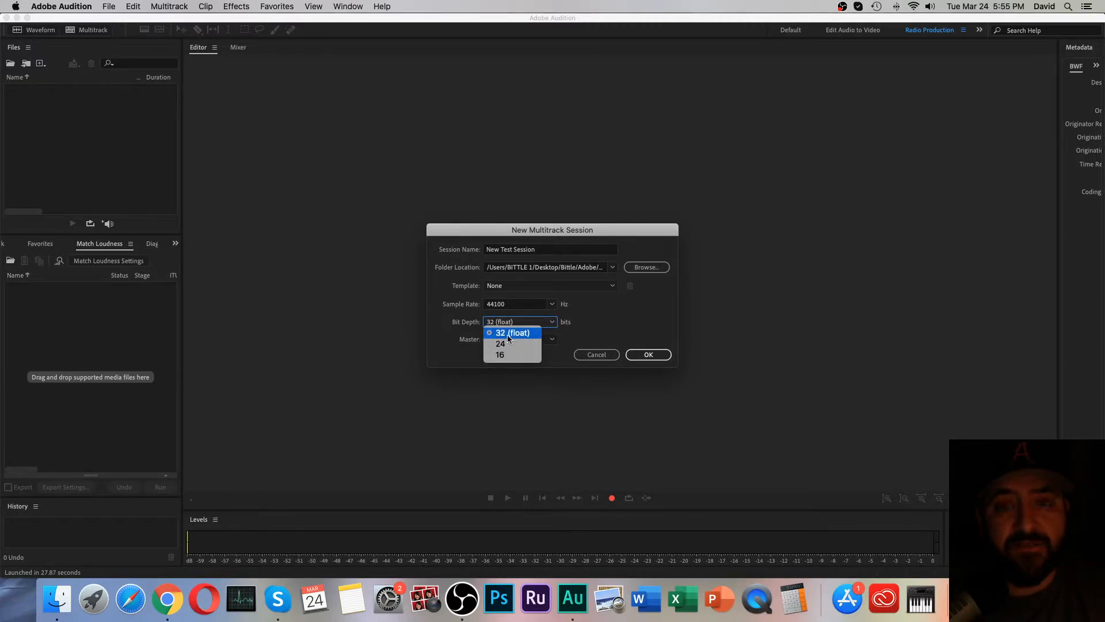
pyautogui.click(508, 334)
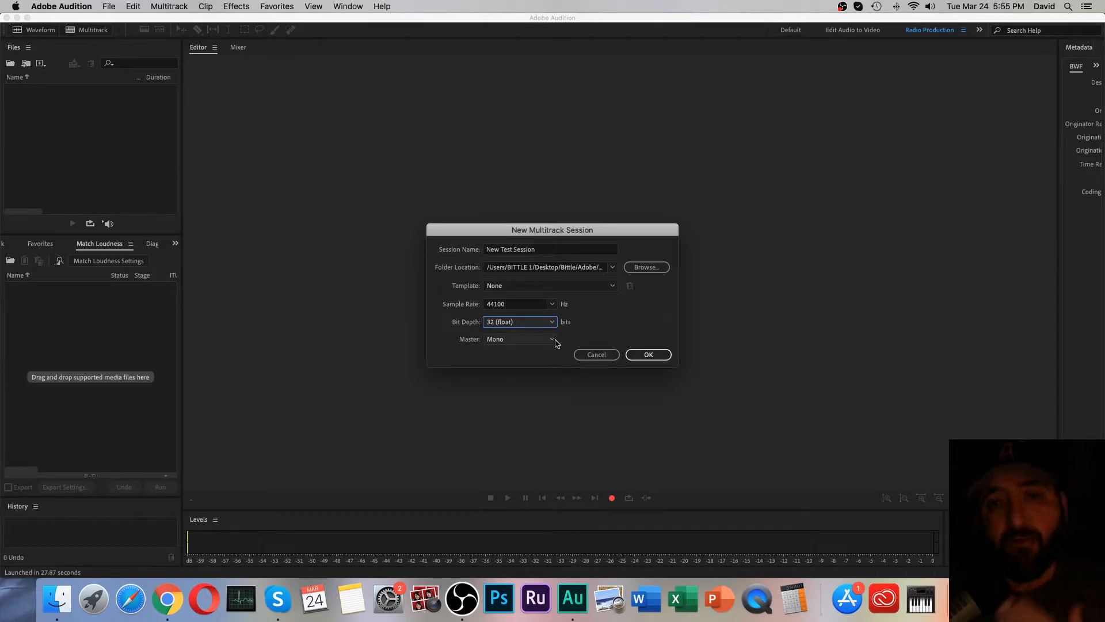
# - Set the session's master to Mono and create the session
pyautogui.click(519, 340)
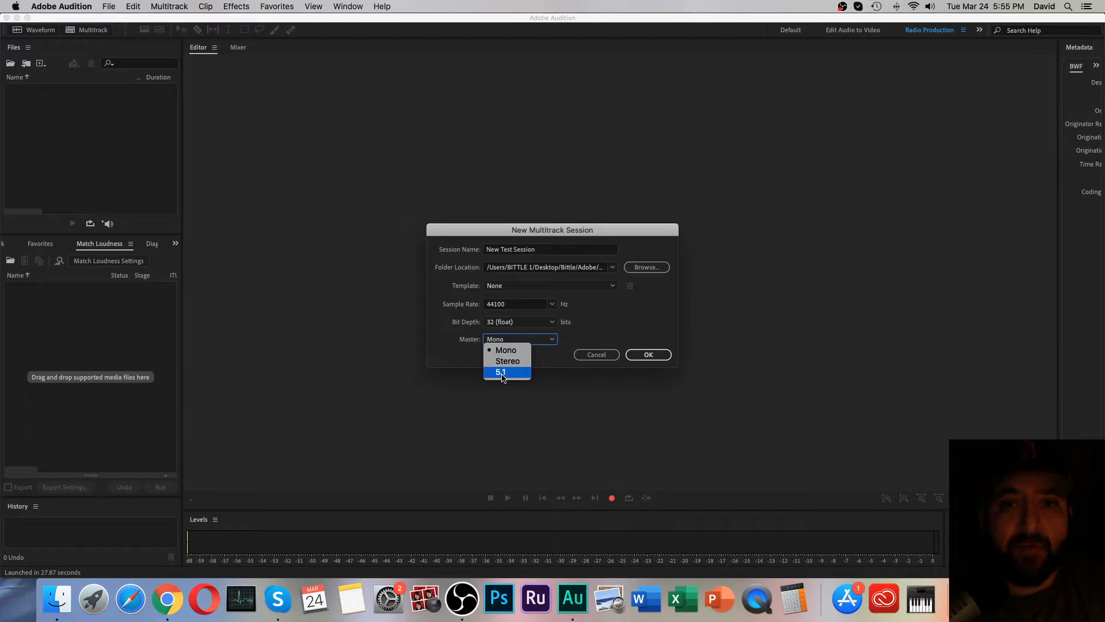
pyautogui.click(508, 360)
pyautogui.click(518, 340)
pyautogui.click(507, 350)
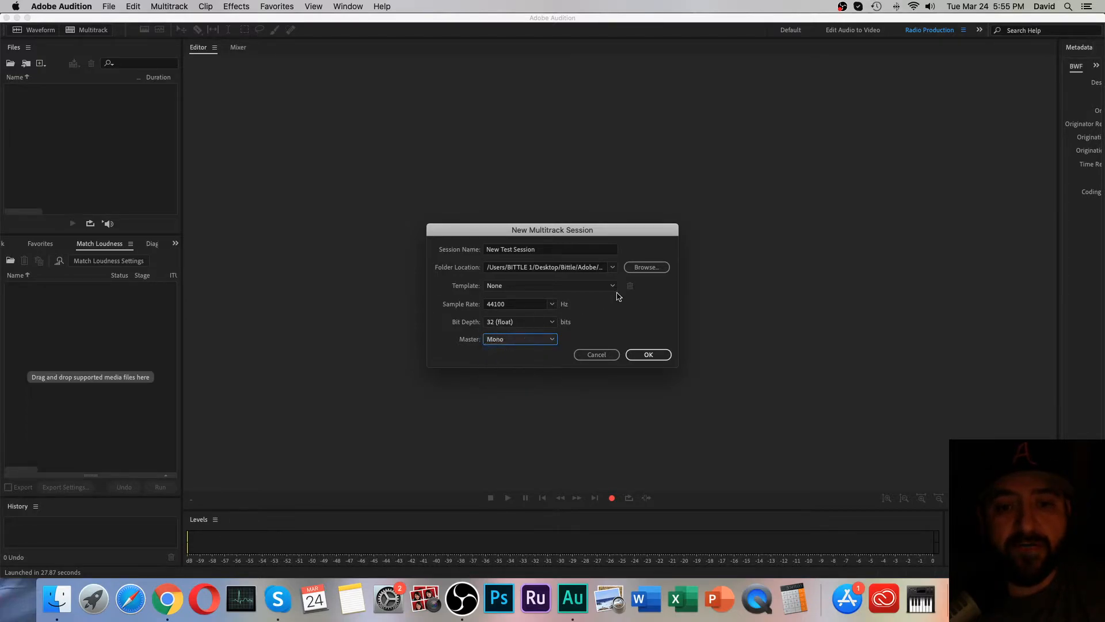
pyautogui.click(652, 358)
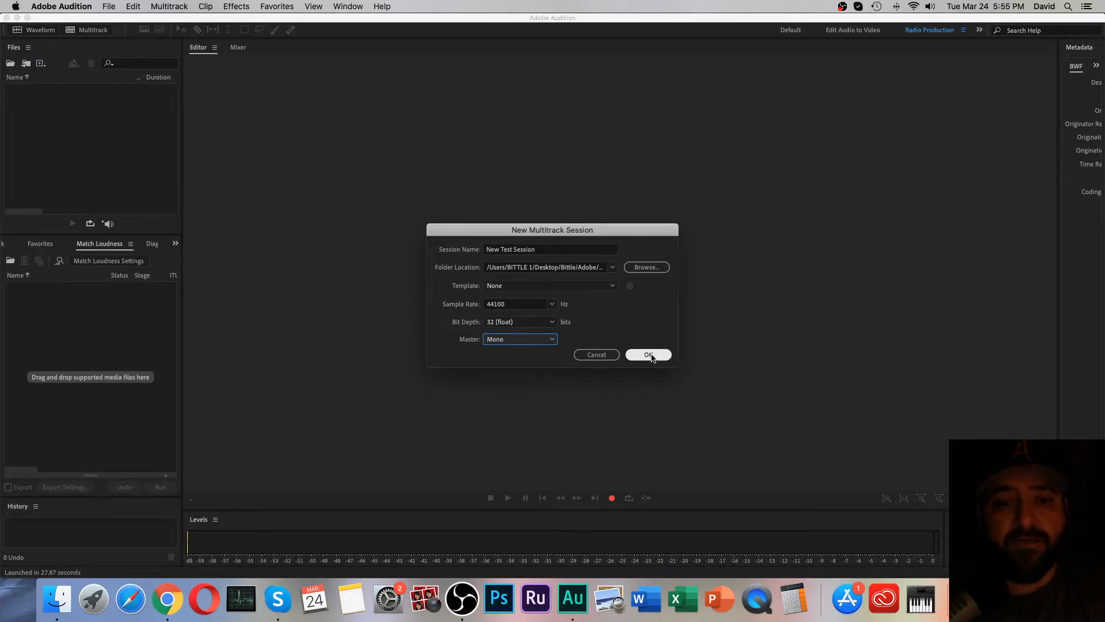
pyautogui.click(652, 358)
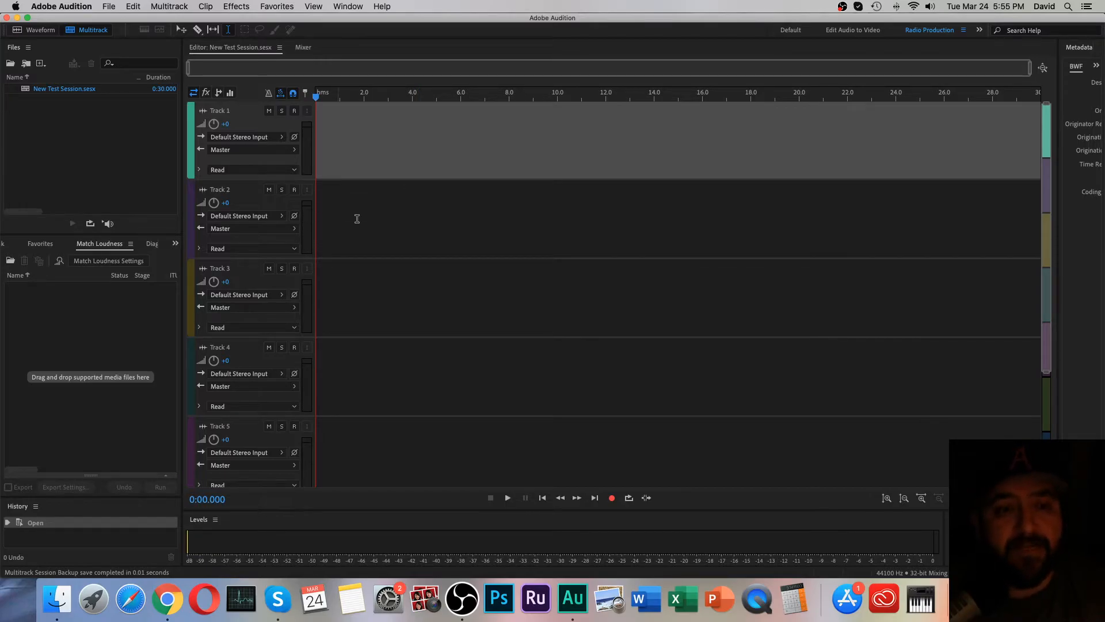
# - Place the playhead at 1 second on Track 1
pyautogui.scroll(-3, 395, 248)
pyautogui.scroll(3, 516, 185)
pyautogui.click(375, 128)
pyautogui.click(652, 133)
pyautogui.click(353, 148)
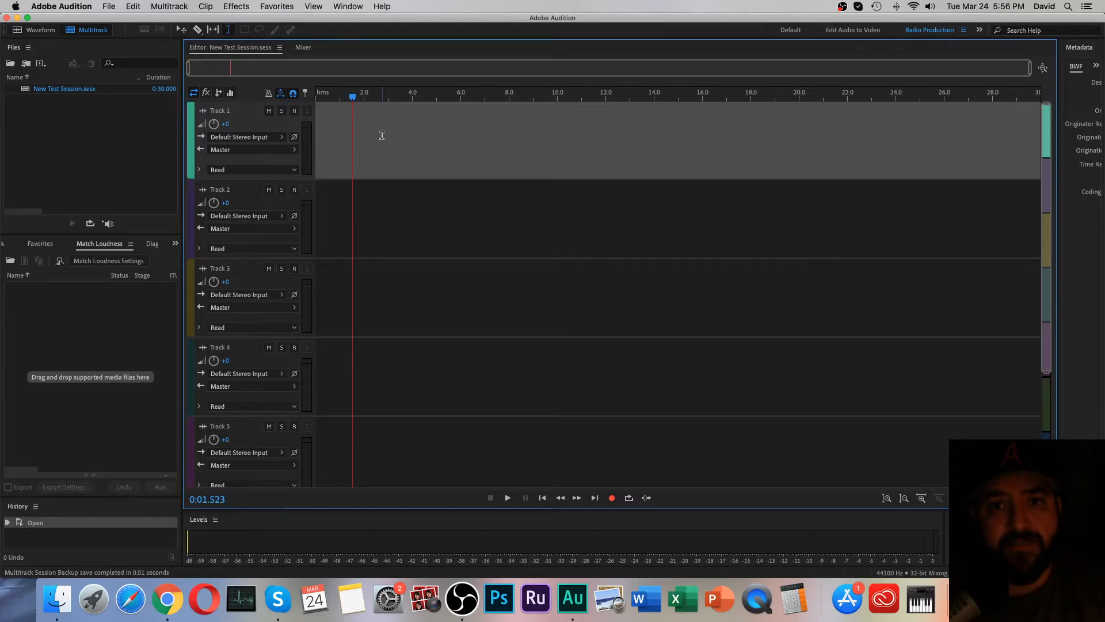
pyautogui.click(340, 120)
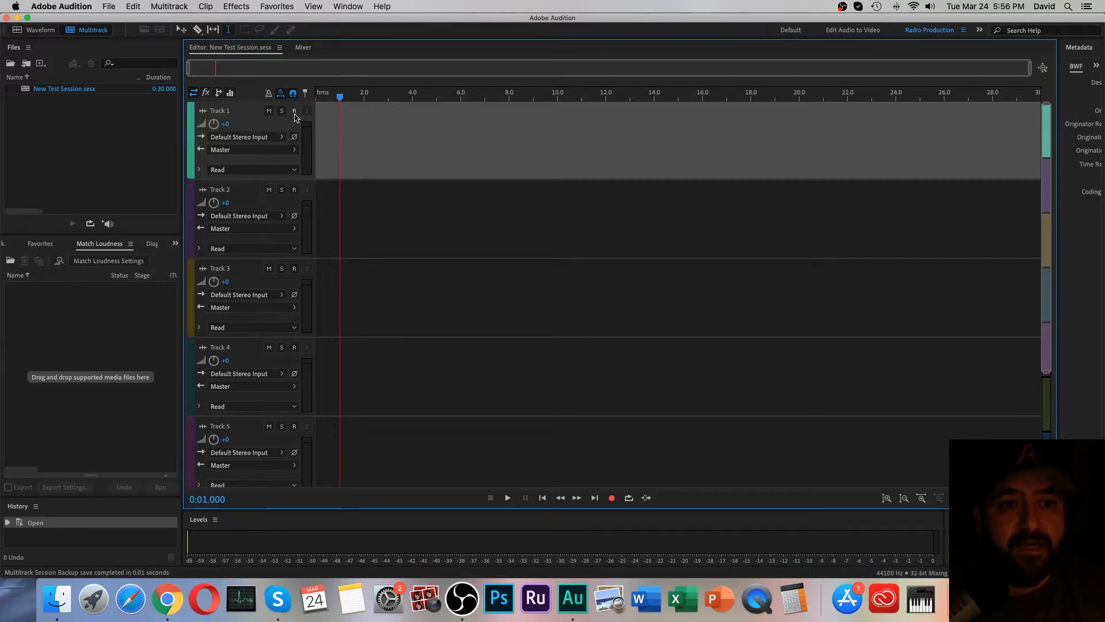
# - Arm Track 1, record a voice clip about 3.3 seconds long, and disarm the track
pyautogui.click(295, 112)
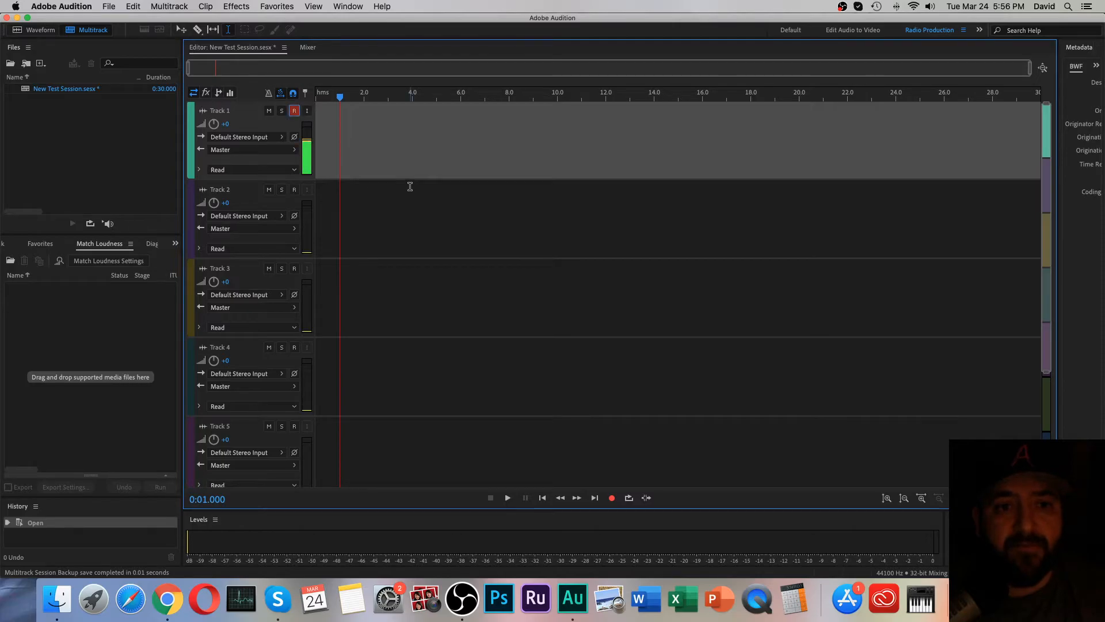
pyautogui.hotkey('shift', 'space')
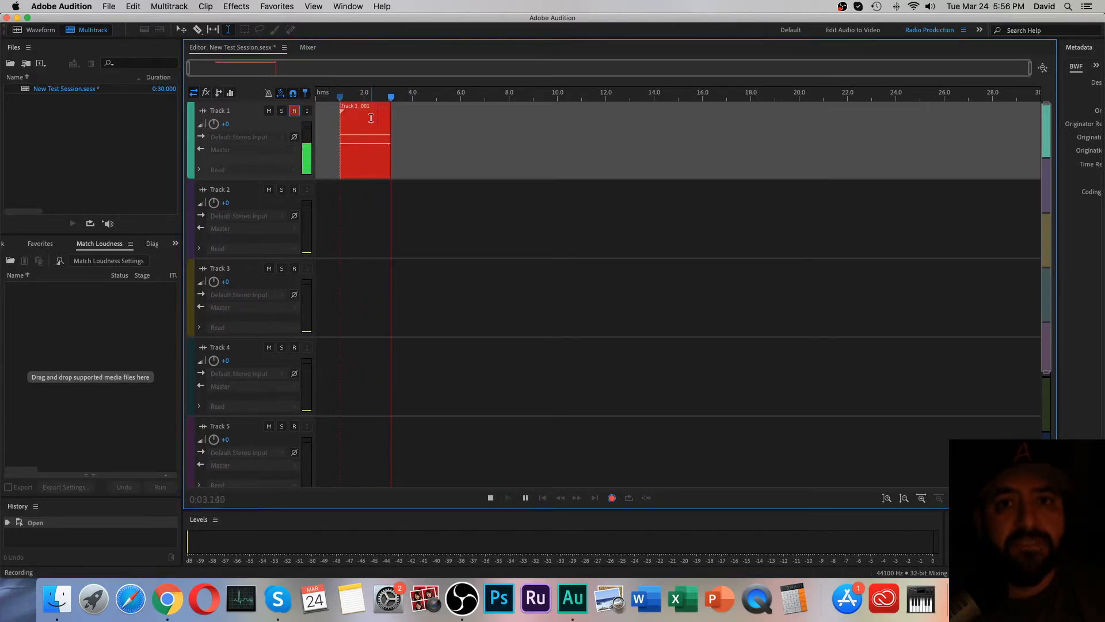
pyautogui.press('space')
pyautogui.click(295, 112)
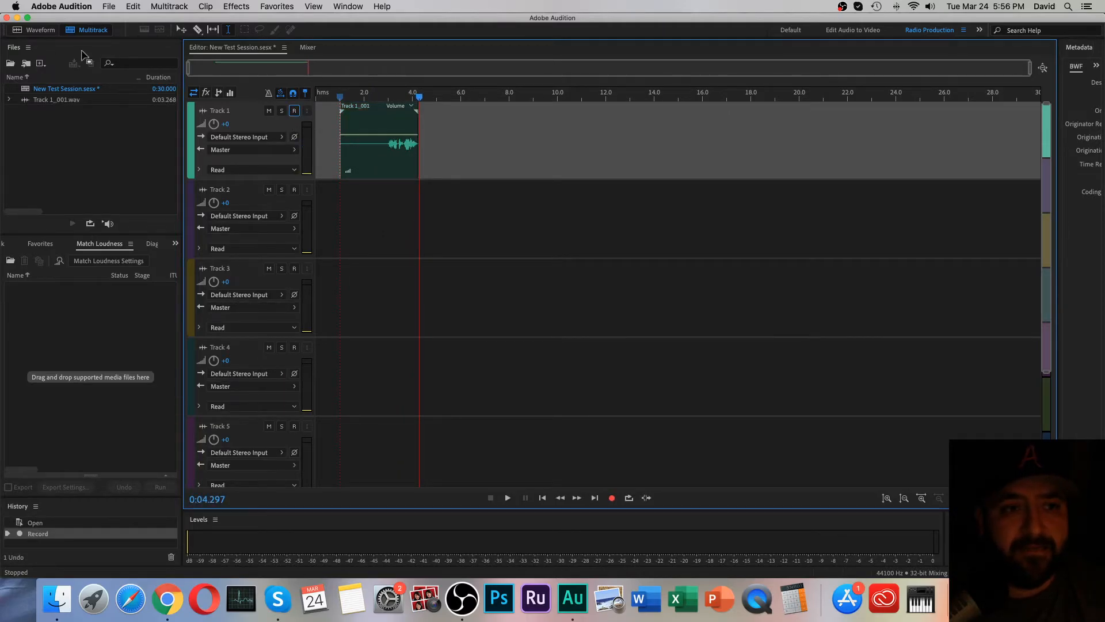
# - Open the Track 1 recording in the waveform editor and play back its speech from about 2 seconds
pyautogui.click(42, 35)
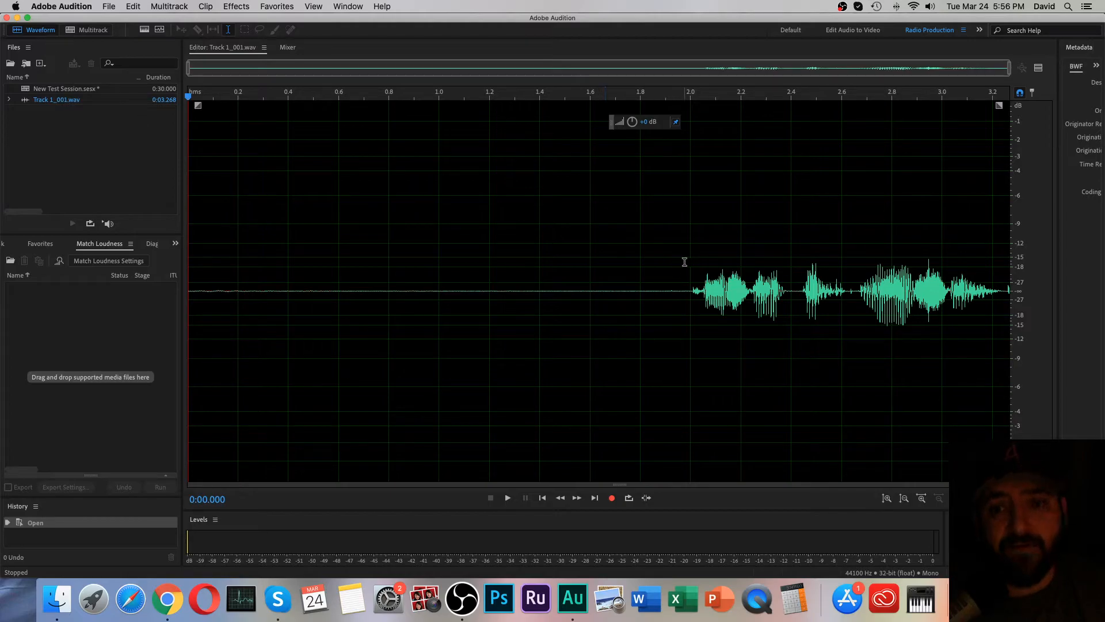
pyautogui.click(693, 262)
pyautogui.press('space')
pyautogui.press('space')
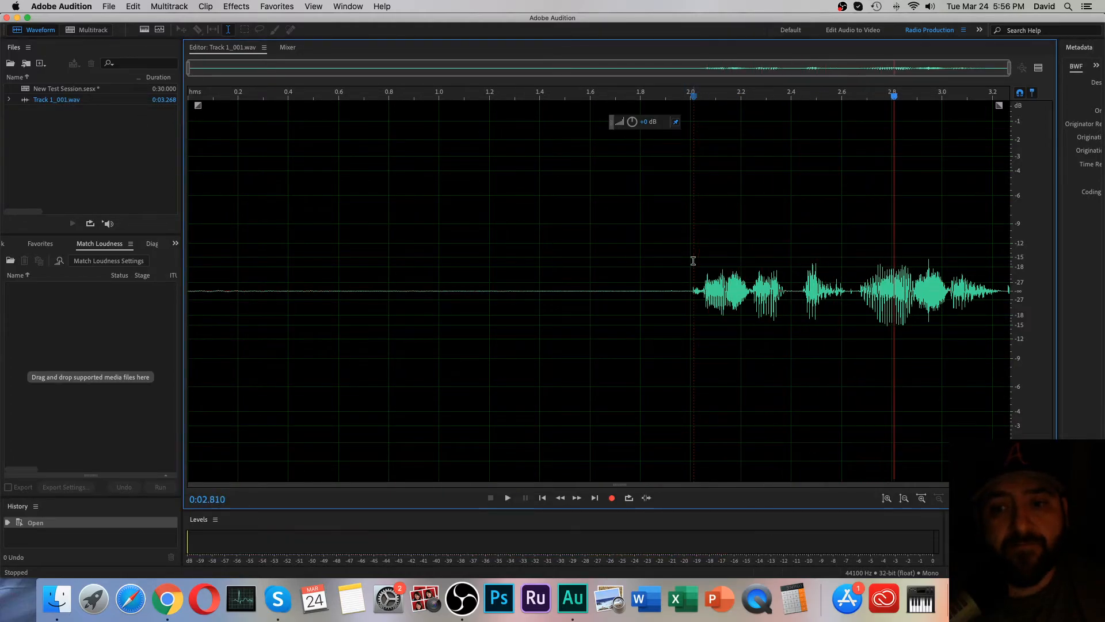
pyautogui.click(620, 271)
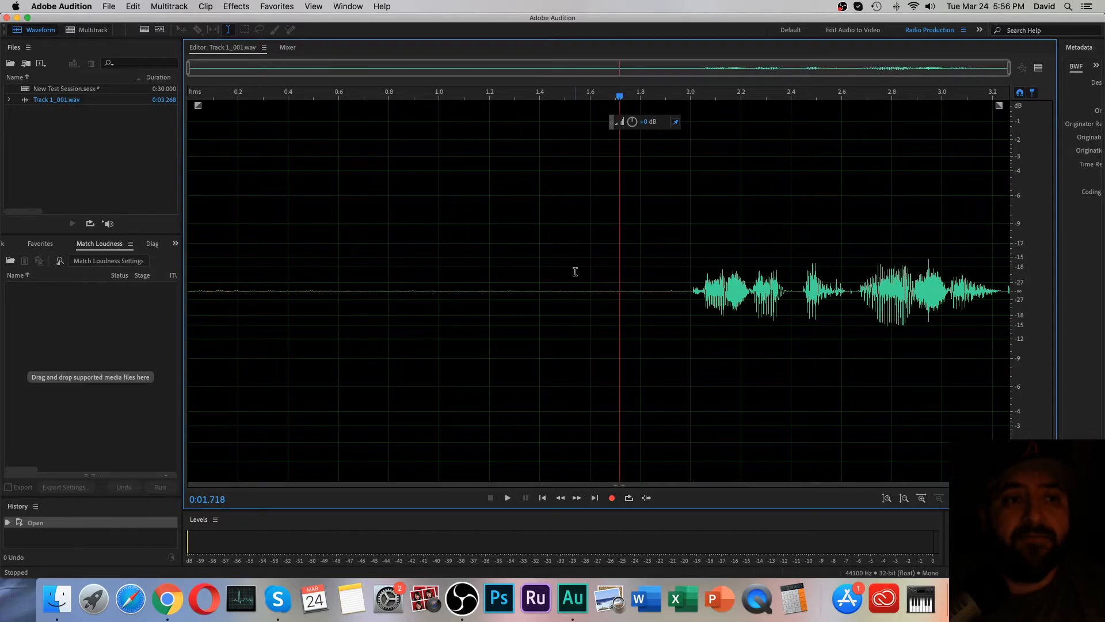
# - Return to the multitrack session and place the playhead on Tracks 2, 3 and 4 in turn
pyautogui.click(87, 30)
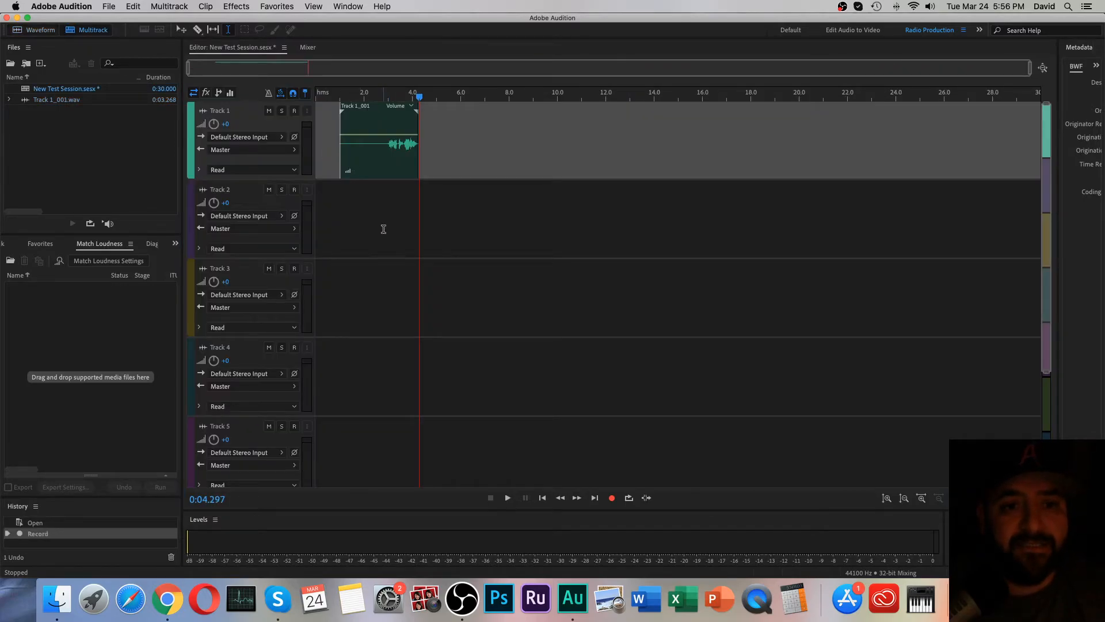
pyautogui.click(383, 228)
pyautogui.click(426, 308)
pyautogui.click(451, 383)
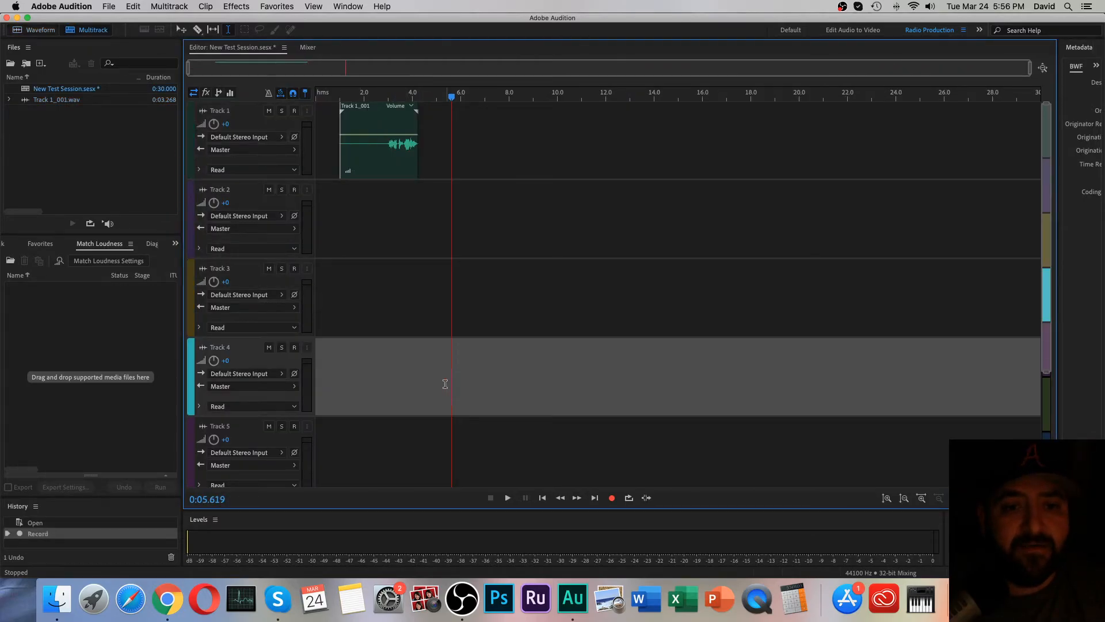
# - Open the Track 1 clip in the waveform editor and delete the silence before the speech
pyautogui.doubleClick(377, 144)
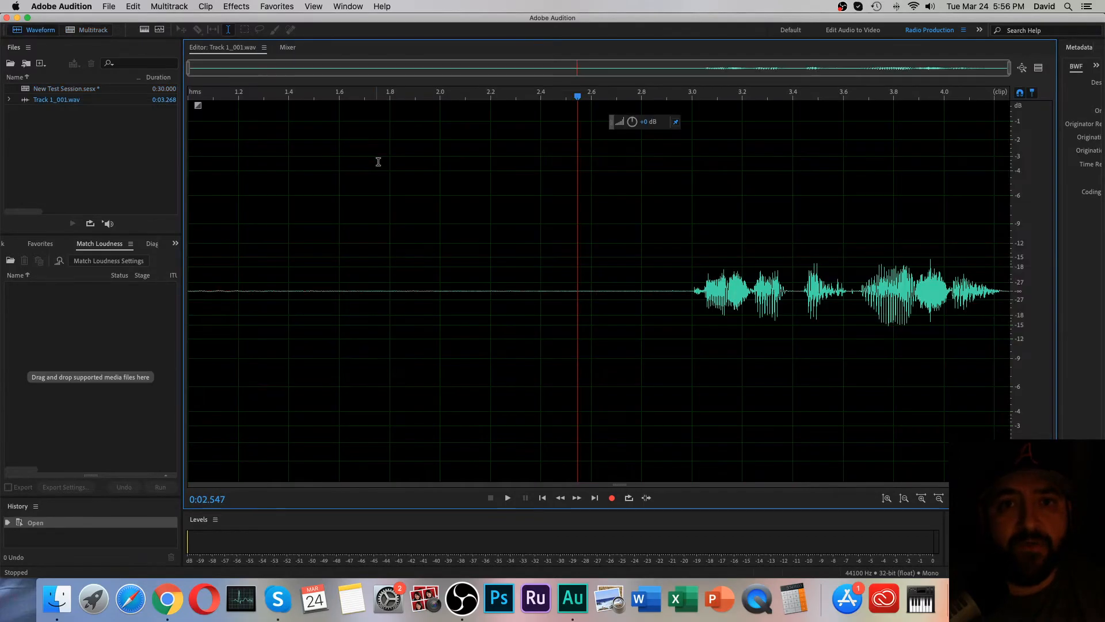
pyautogui.moveTo(681, 286); pyautogui.dragTo(1020, 267)
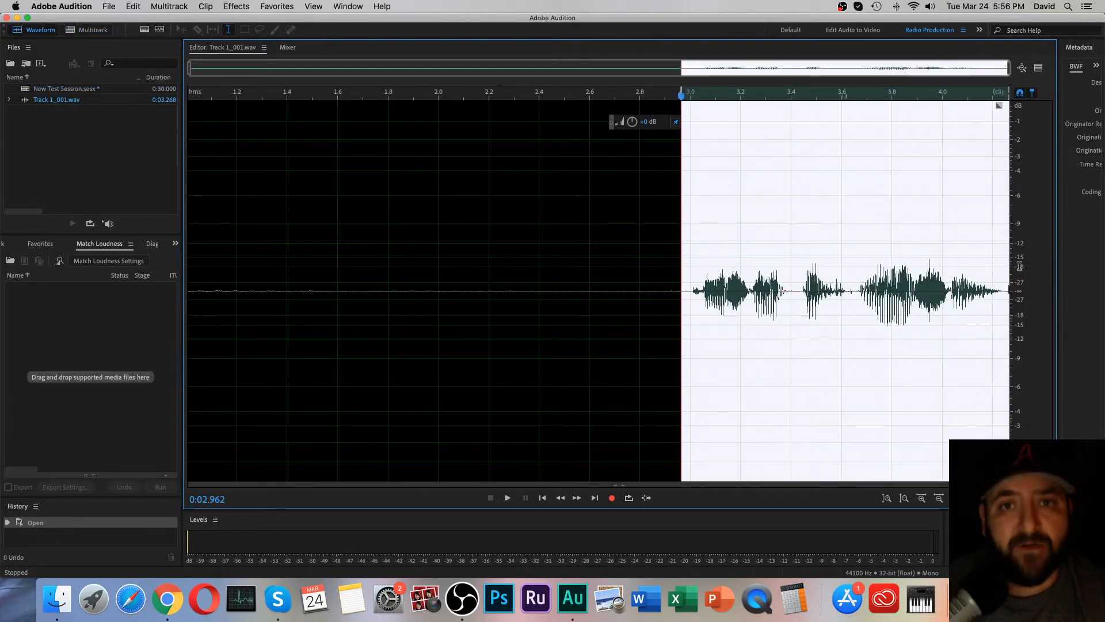
pyautogui.click(570, 309)
pyautogui.moveTo(690, 278); pyautogui.dragTo(167, 242)
pyautogui.press('Delete')
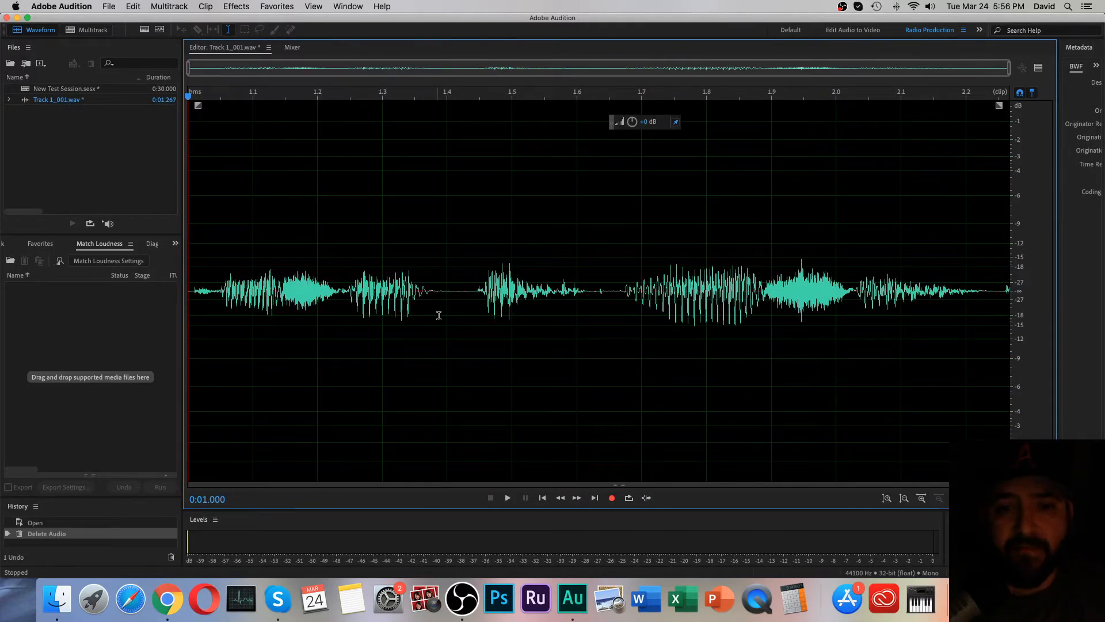
# - Amplify the speech burst around 1.5 seconds and lower the volume of the section from about 1.9 to 2.0 seconds
pyautogui.moveTo(454, 273); pyautogui.dragTo(647, 120)
pyautogui.moveTo(754, 274); pyautogui.dragTo(836, 272)
pyautogui.moveTo(640, 125); pyautogui.dragTo(613, 121)
pyautogui.click(616, 194)
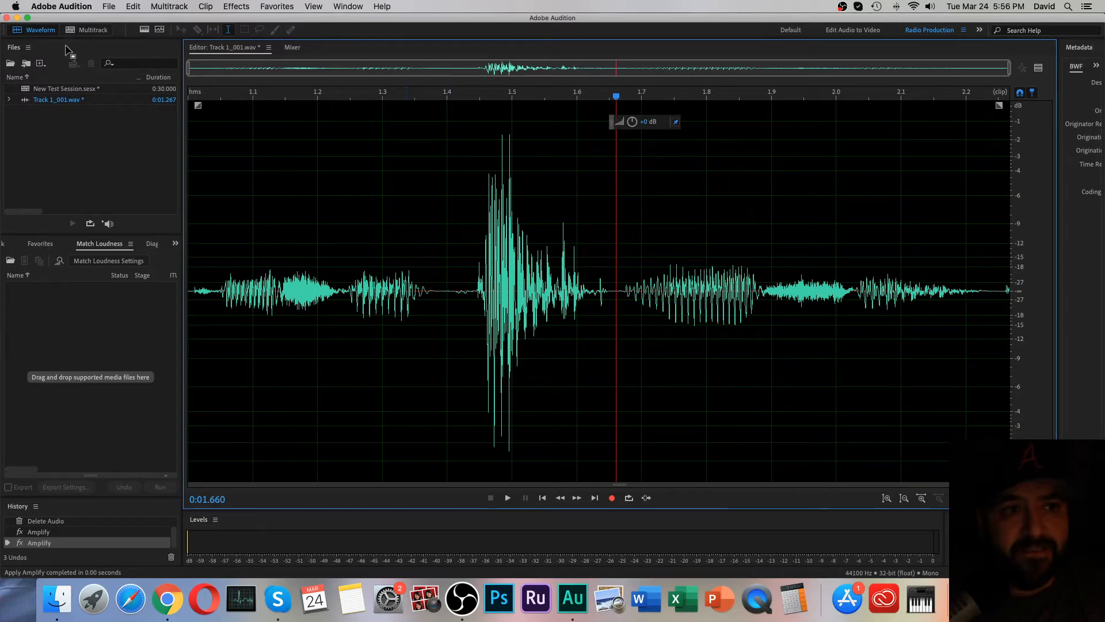
# - Check the edited clip in the multitrack session, and reopen it in the waveform editor to view its editing commands
pyautogui.click(83, 30)
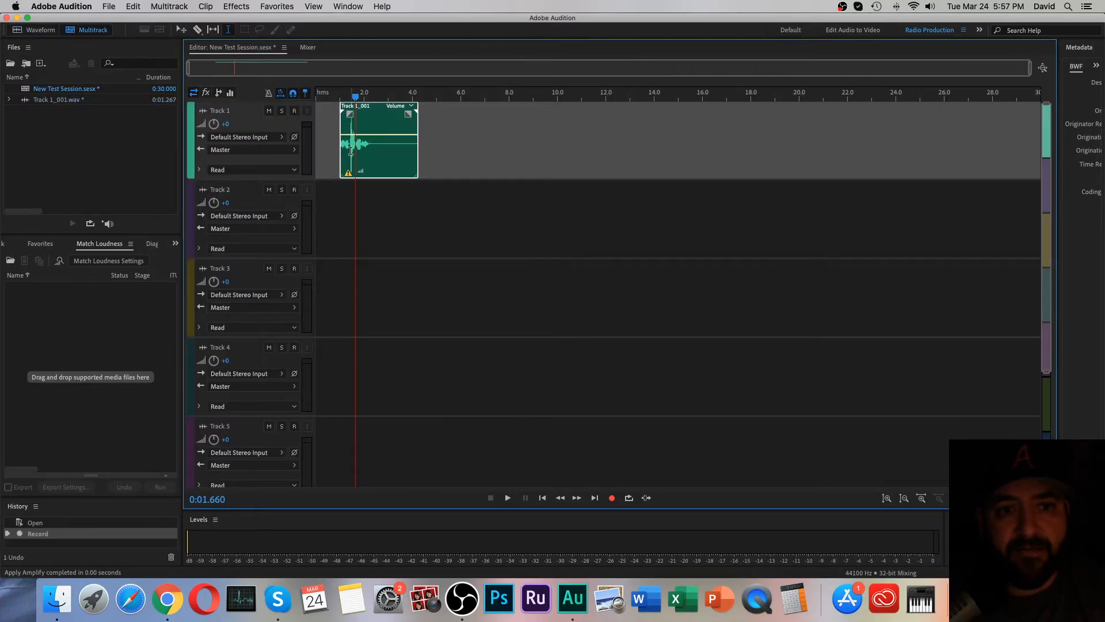
pyautogui.doubleClick(356, 150)
pyautogui.rightClick(493, 242)
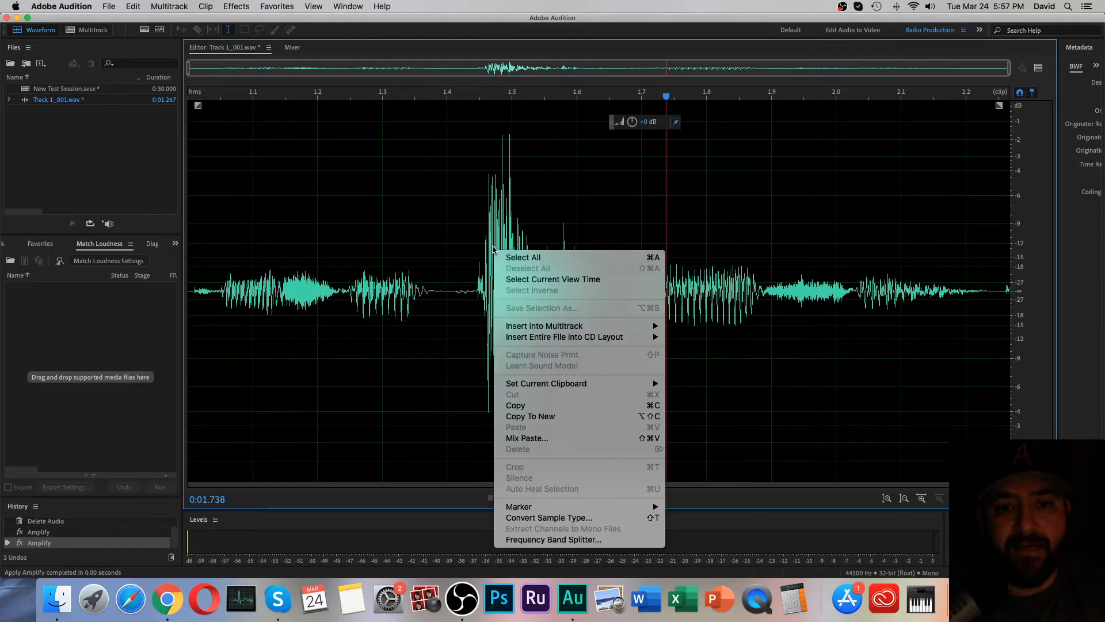
pyautogui.click(467, 151)
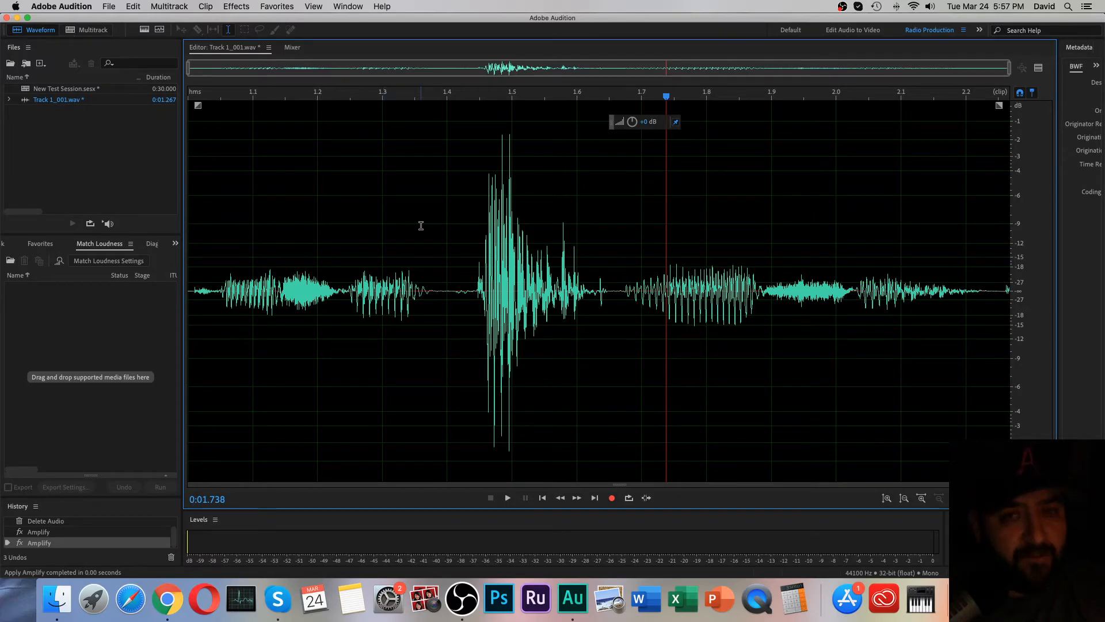
# - Return to the multitrack session and trim the ends of the second clip on Track 1
pyautogui.press('0')
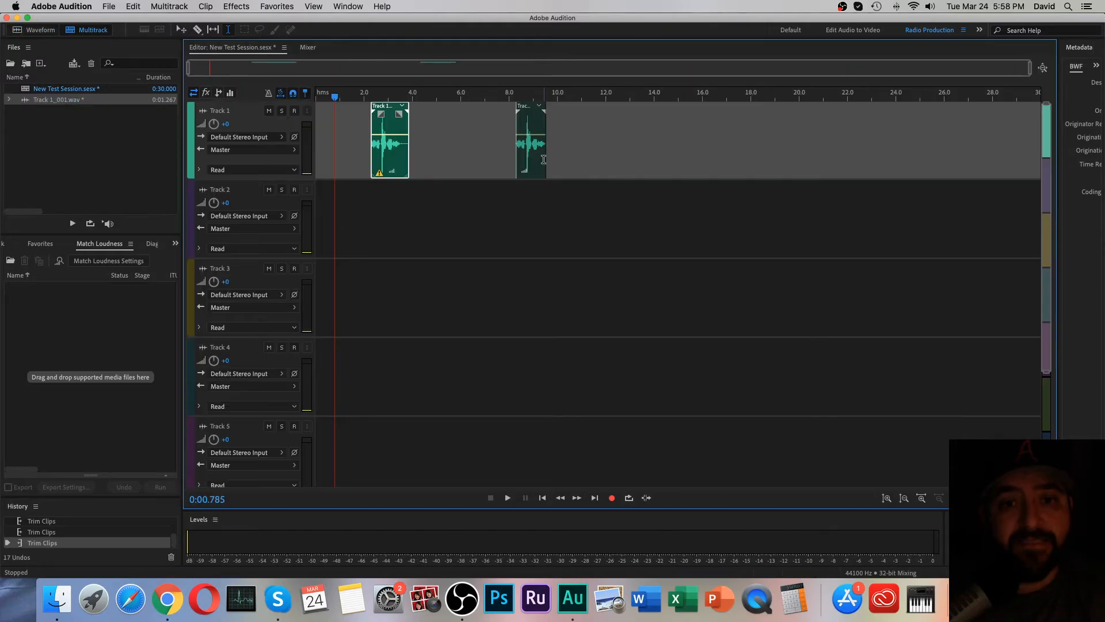
pyautogui.click(543, 159)
pyautogui.click(517, 160)
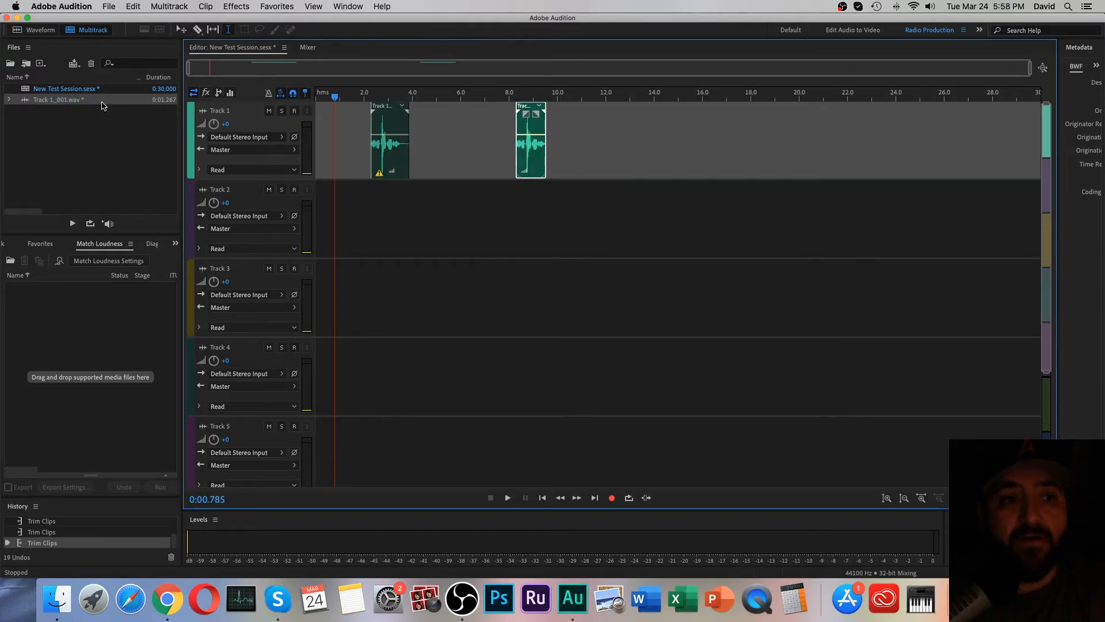
pyautogui.click(34, 30)
pyautogui.scroll(15, 441, 251)
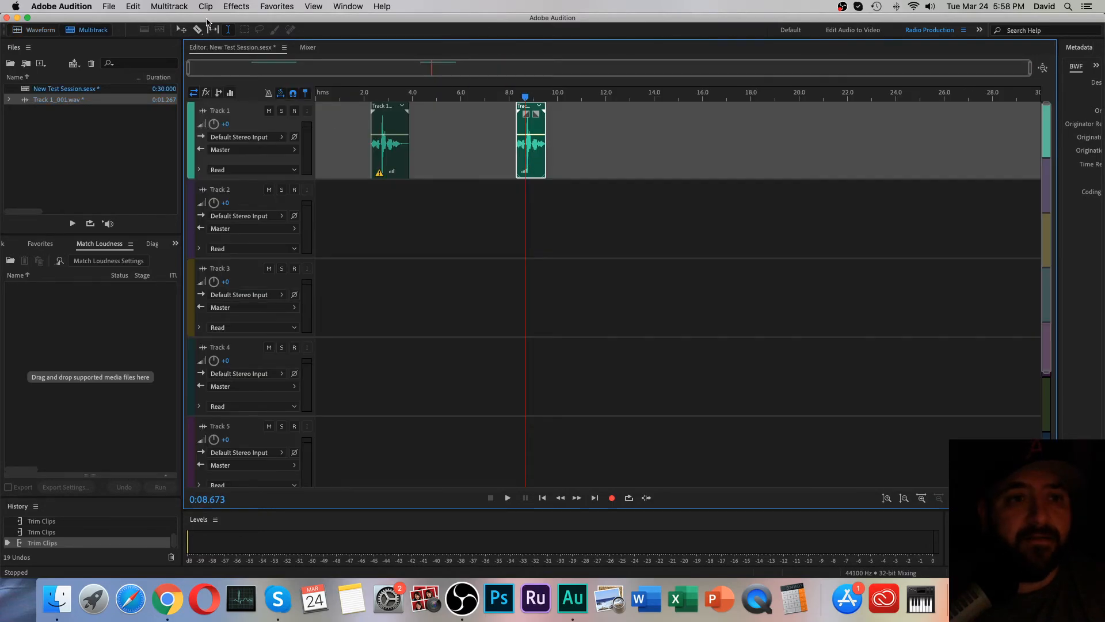
# - Split the second Track 1 clip with the Razor tool at about 9.1 seconds and delete the trailing piece
pyautogui.click(198, 29)
pyautogui.click(536, 150)
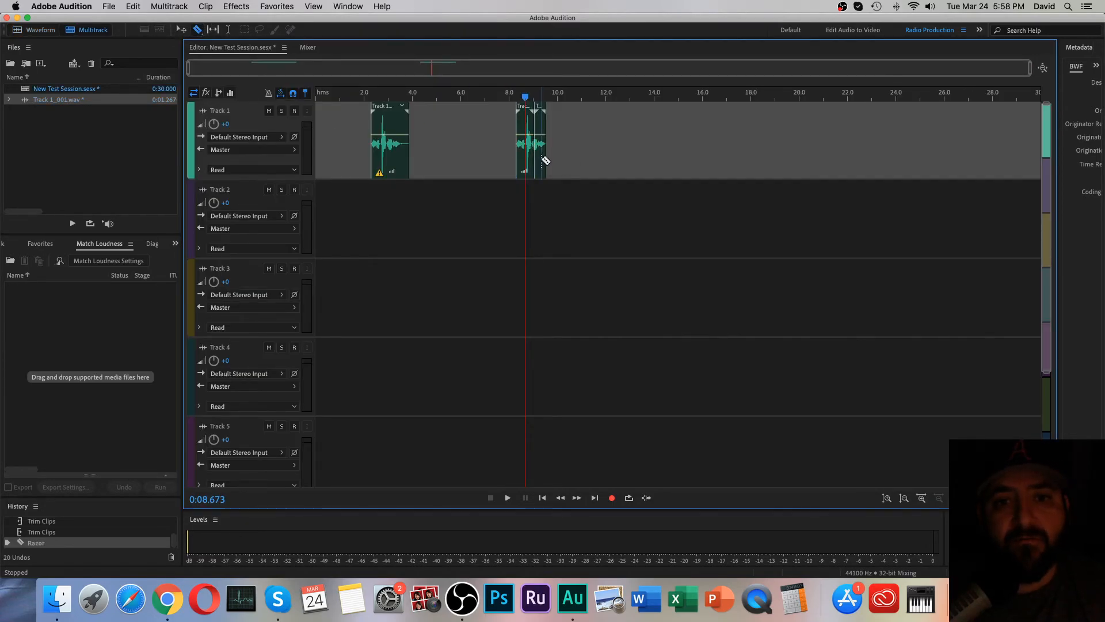
pyautogui.press('t')
pyautogui.click(541, 157)
pyautogui.press('Delete')
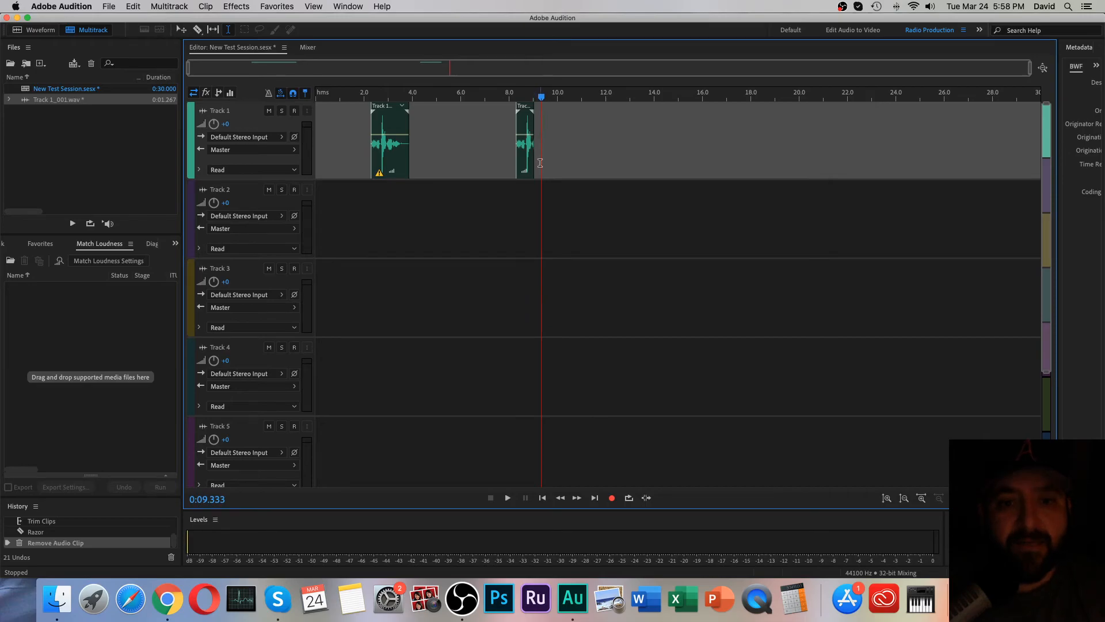
# - Extend the end of the shortened Track 1 clip back out to about 9.55 seconds to restore the removed audio
pyautogui.scroll(5, 517, 152)
pyautogui.moveTo(524, 144); pyautogui.dragTo(649, 148)
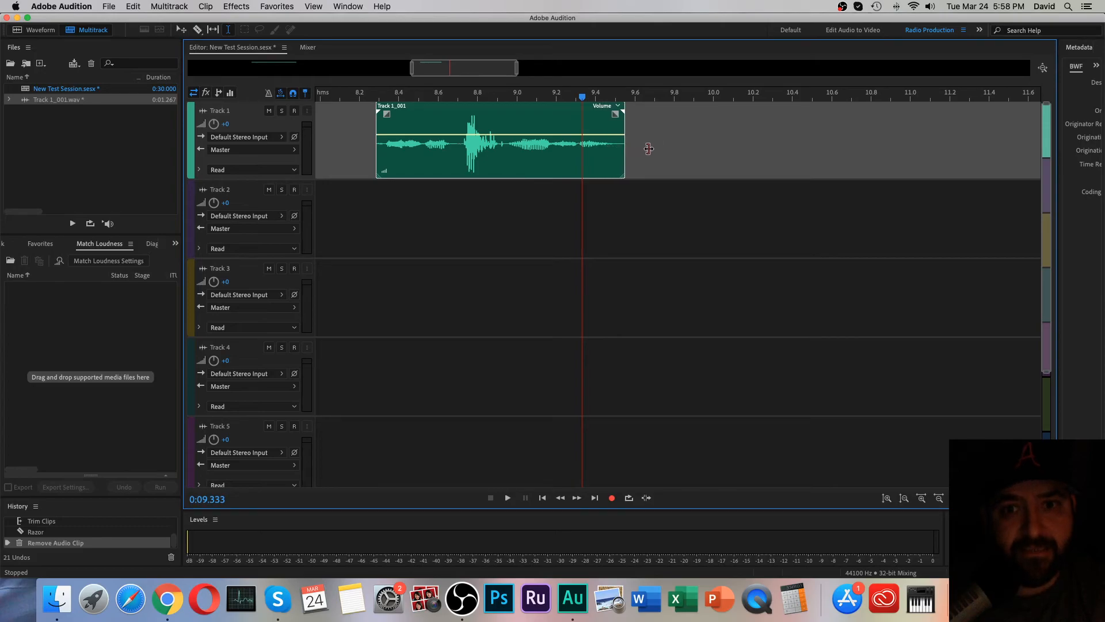
pyautogui.click(442, 150)
pyautogui.click(352, 147)
pyautogui.click(454, 152)
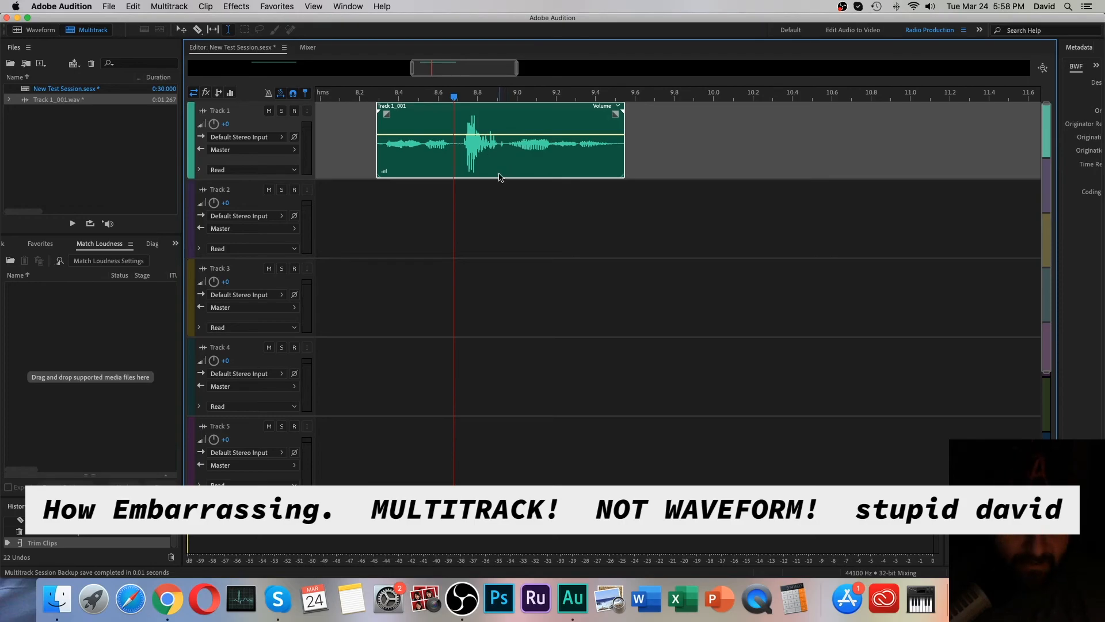
# - Trim the Track 1 clip's end to about 9.5 seconds and extend its trimmed start back to about 8.28 seconds
pyautogui.press('super+z')
pyautogui.moveTo(523, 145); pyautogui.dragTo(471, 144)
pyautogui.moveTo(379, 151); pyautogui.dragTo(617, 149)
pyautogui.click(464, 196)
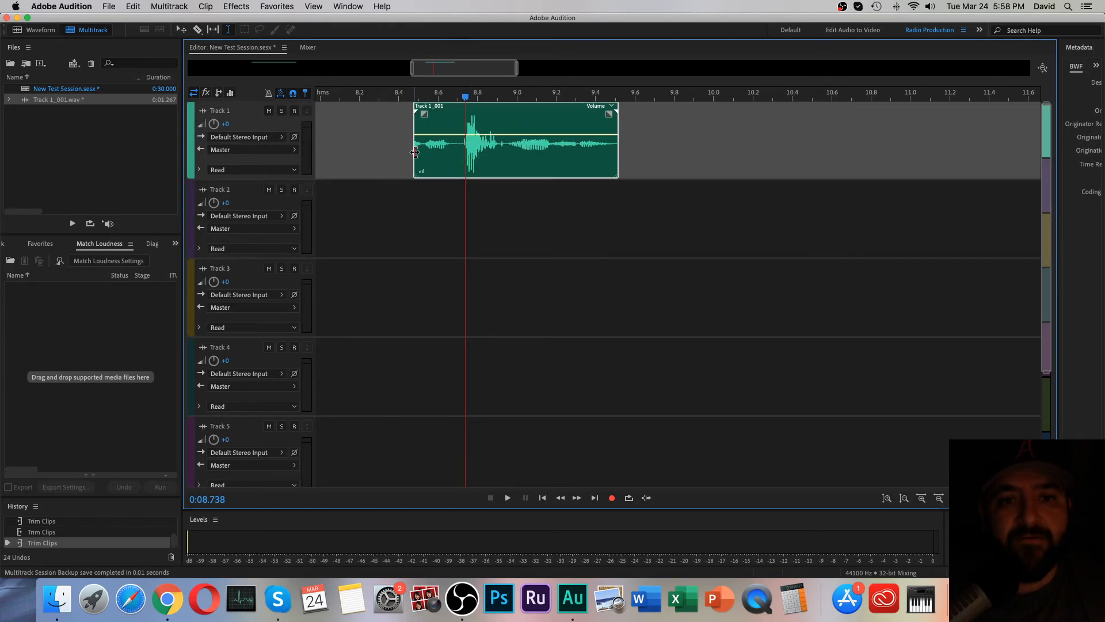
pyautogui.moveTo(414, 151); pyautogui.dragTo(376, 151)
# - Open the Track 1 clip in the waveform editor and delete the section from about 8.49 to 8.93 seconds
pyautogui.doubleClick(467, 173)
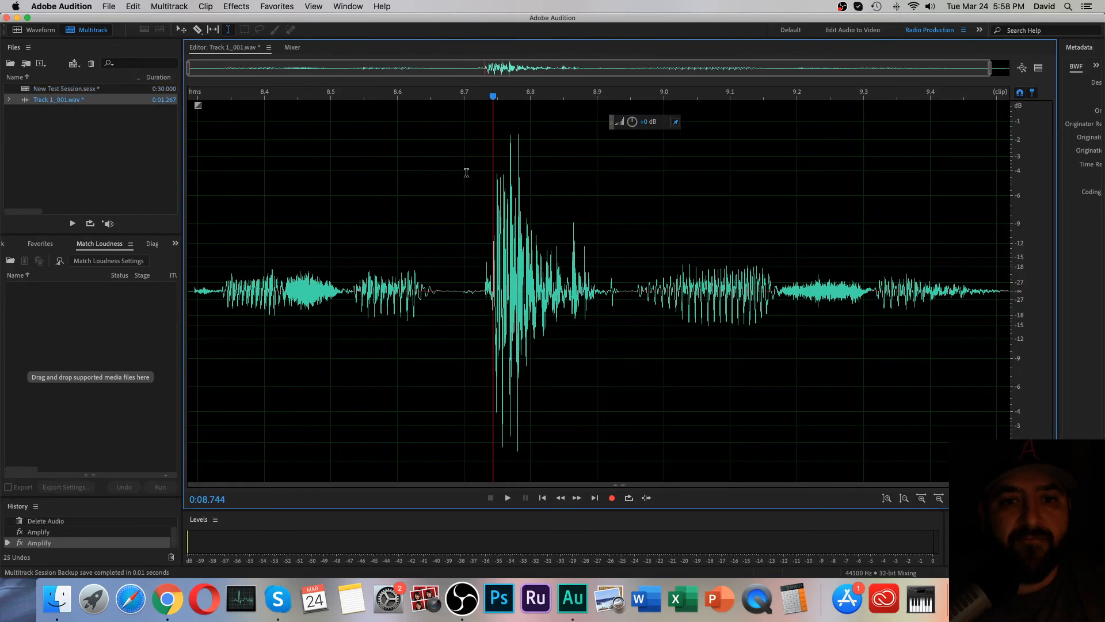
pyautogui.doubleClick(480, 260)
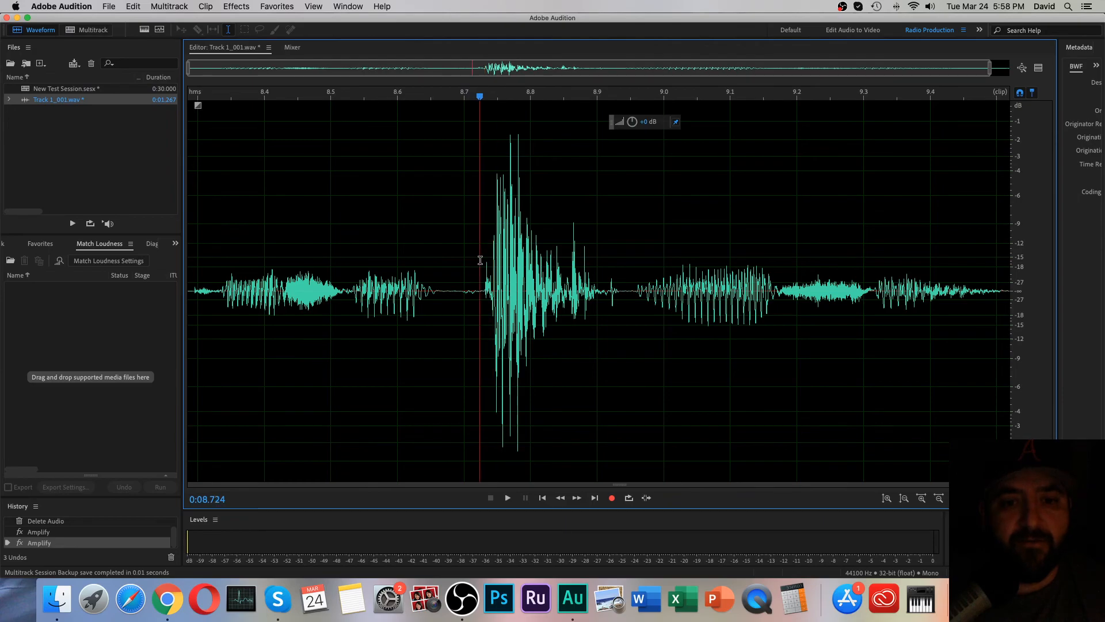
pyautogui.moveTo(614, 265); pyautogui.dragTo(324, 235)
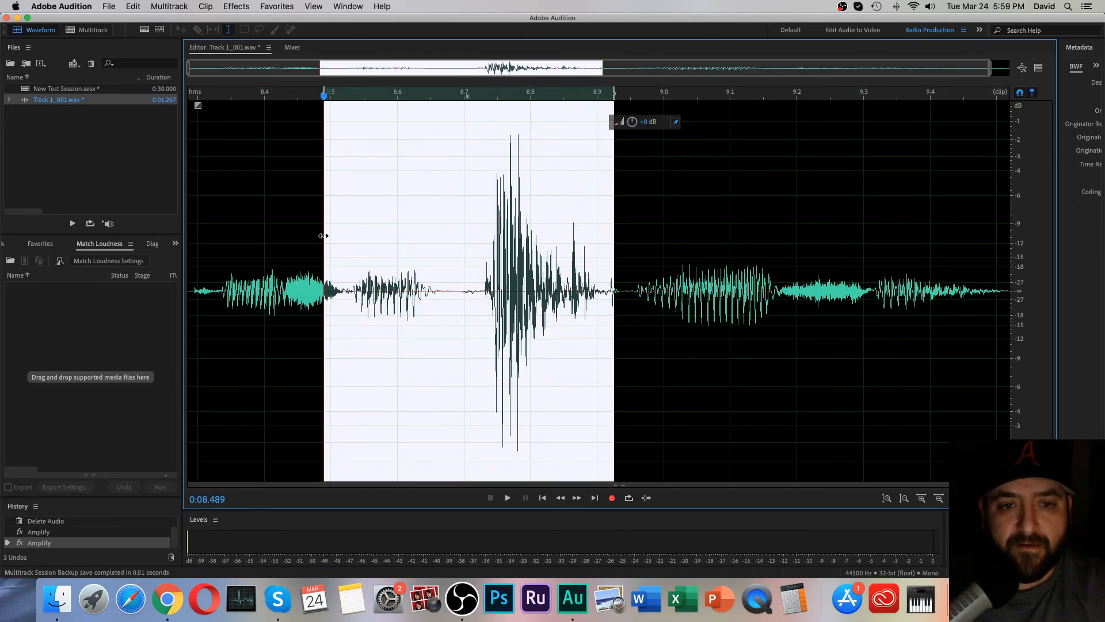
pyautogui.press('Delete')
# - Return to the multitrack session and try to recover the deleted section by extending the Track 1 clip's ends
pyautogui.press('0')
pyautogui.moveTo(474, 151); pyautogui.dragTo(379, 150)
pyautogui.click(378, 151)
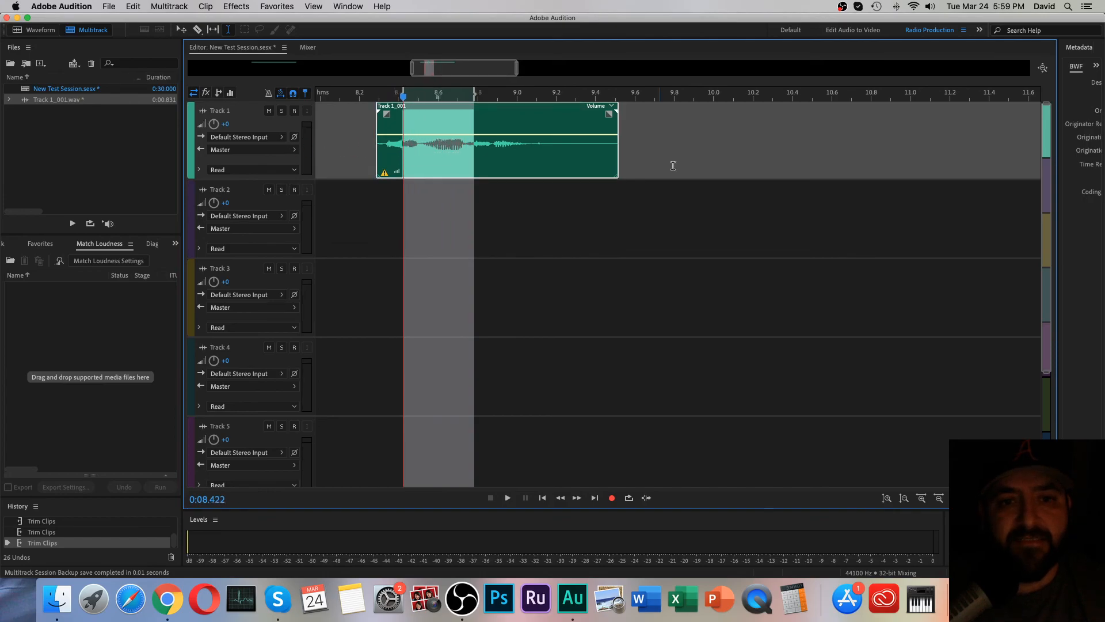
pyautogui.click(620, 153)
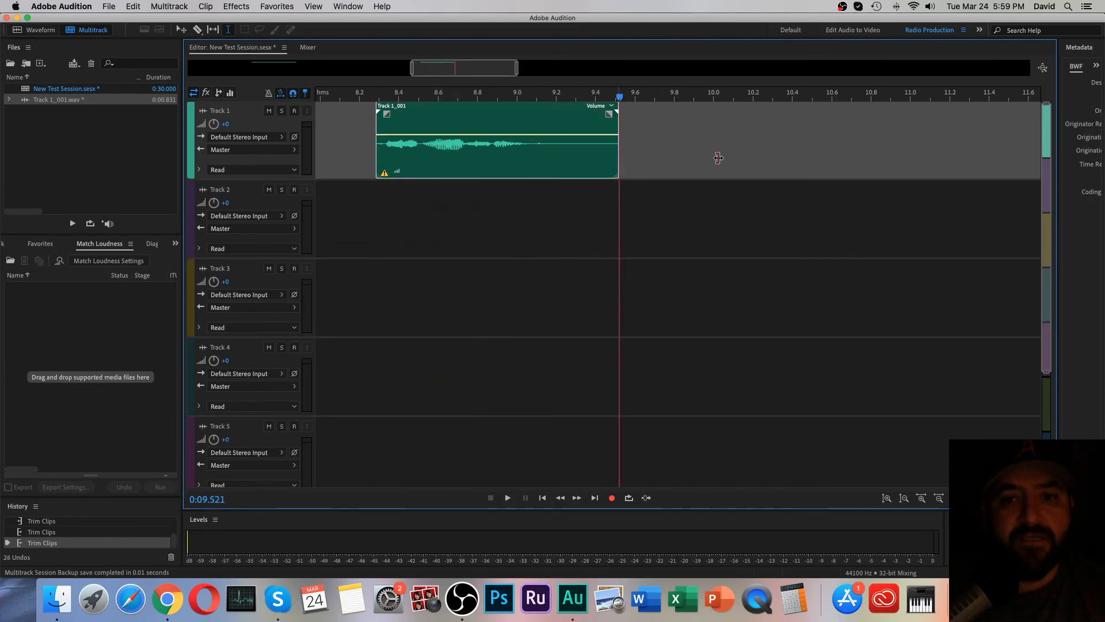